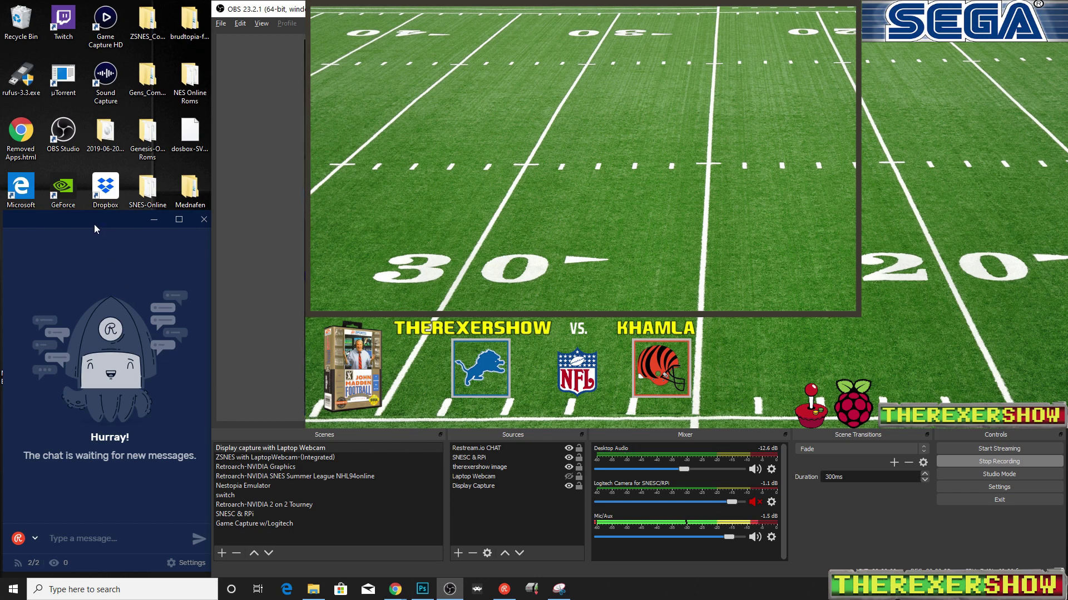
# - Send the test message 'chat coming thorugh' from the Restream chat window
pyautogui.click(117, 537)
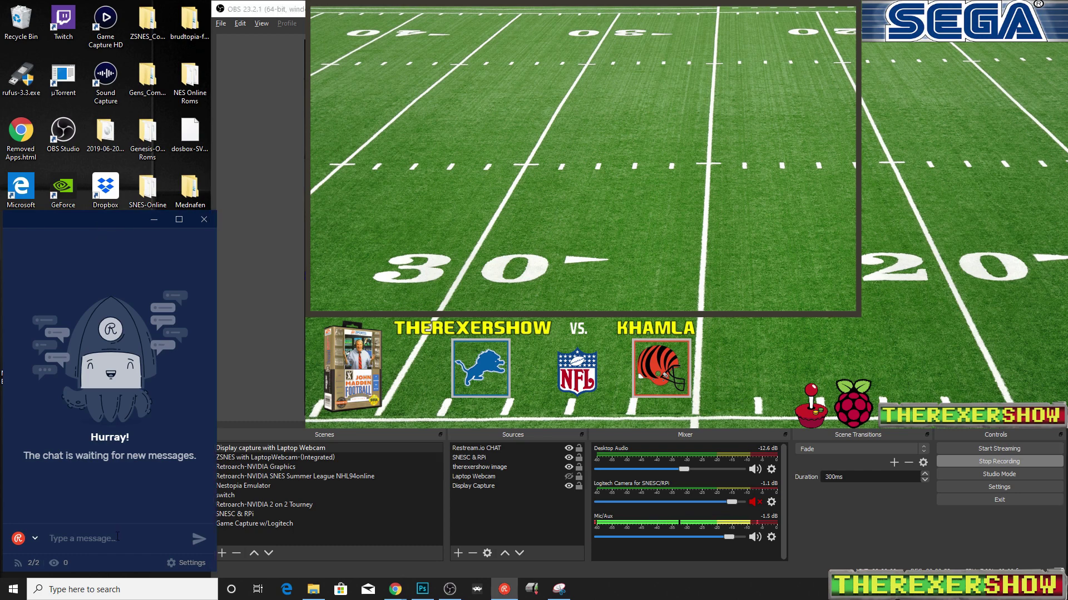
pyautogui.write('cah')
pyautogui.press('BackSpace')
pyautogui.press('BackSpace')
pyautogui.write('hat coming thorugh')
pyautogui.press('Return')
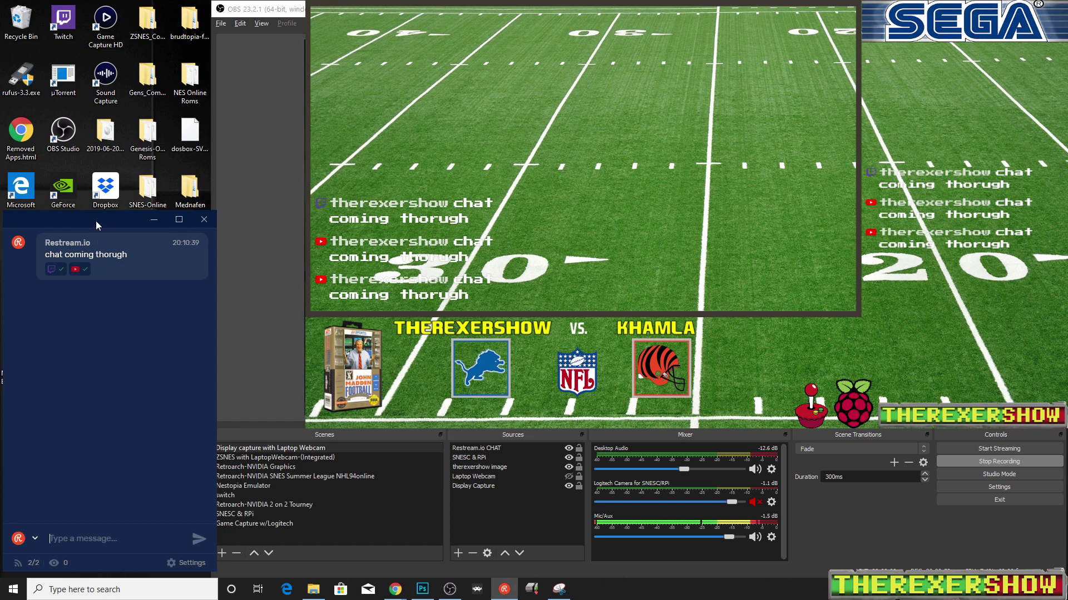
pyautogui.moveTo(104, 225)
pyautogui.mouseDown()
pyautogui.moveTo(220, 220)
pyautogui.moveTo(105, 228)
pyautogui.mouseUp()
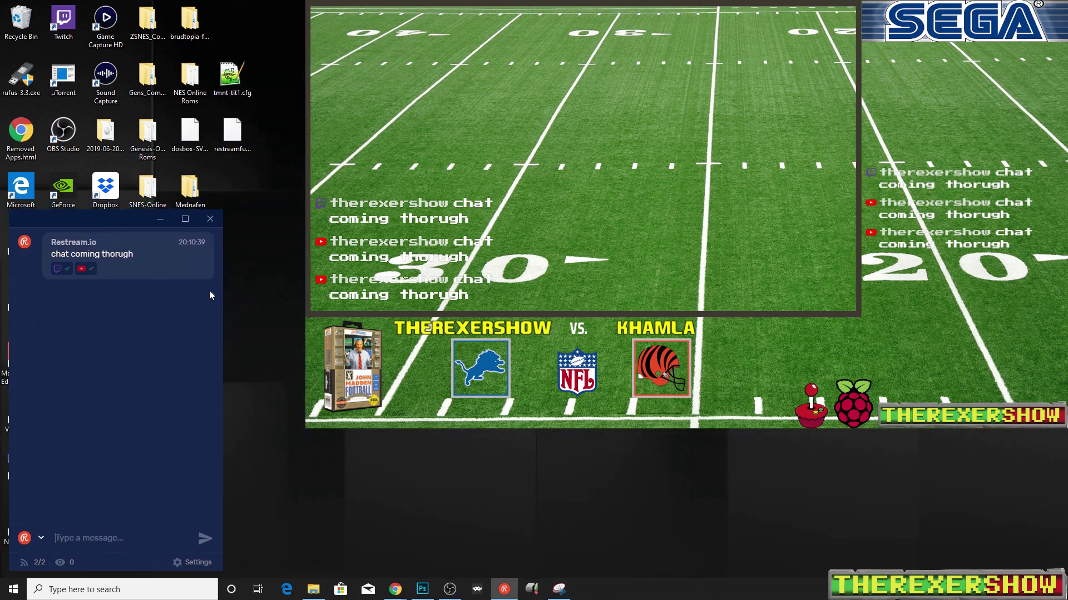
# - Review the Restream chat's Embed In Stream settings, then bring OBS back to the front
pyautogui.click(450, 587)
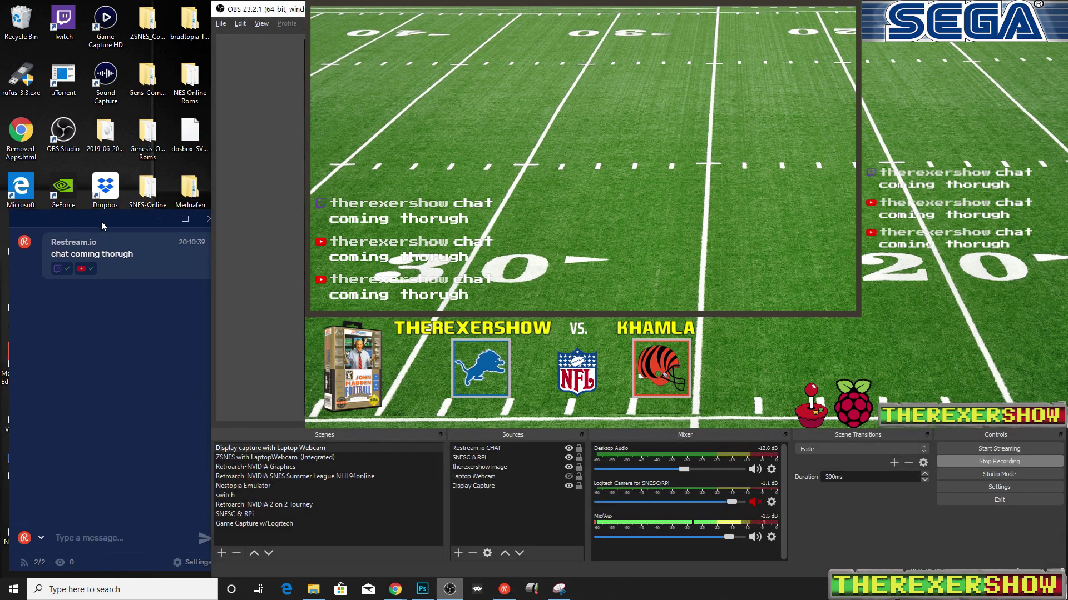
pyautogui.moveTo(103, 225); pyautogui.dragTo(100, 225)
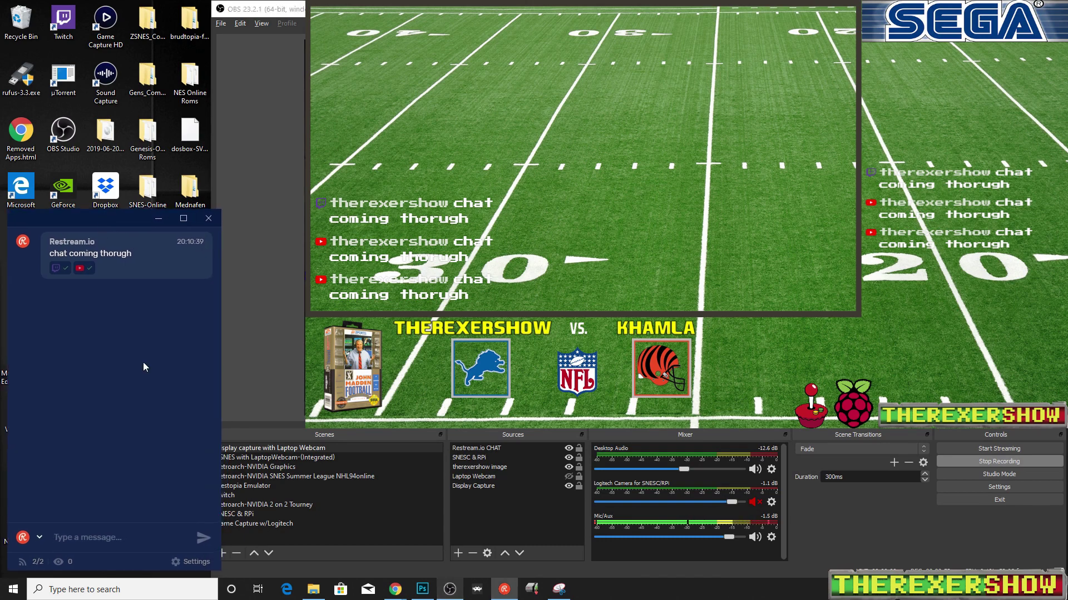
pyautogui.click(196, 562)
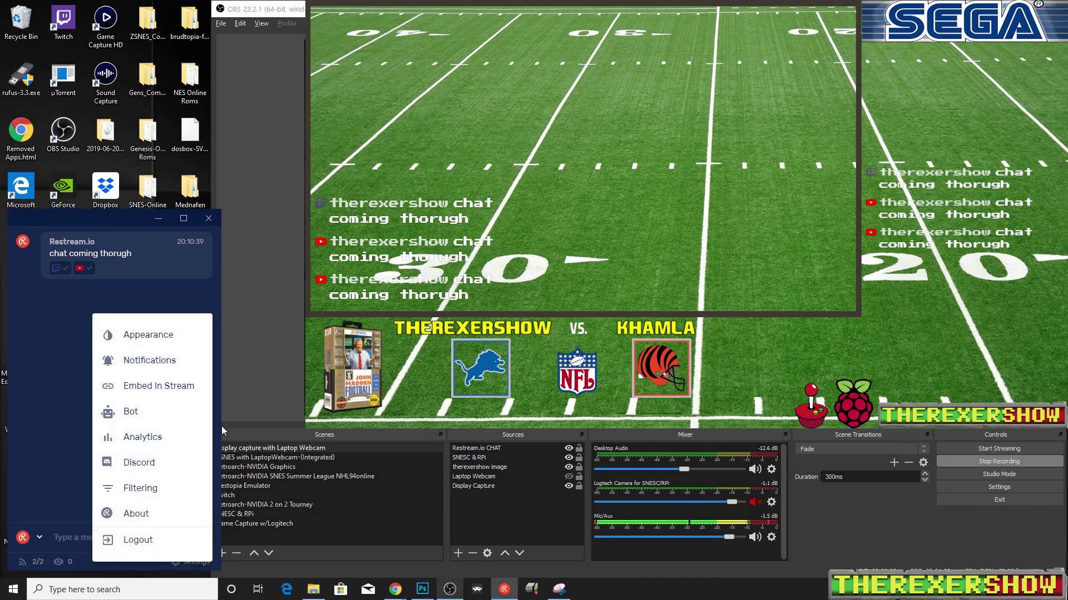
pyautogui.press('Escape')
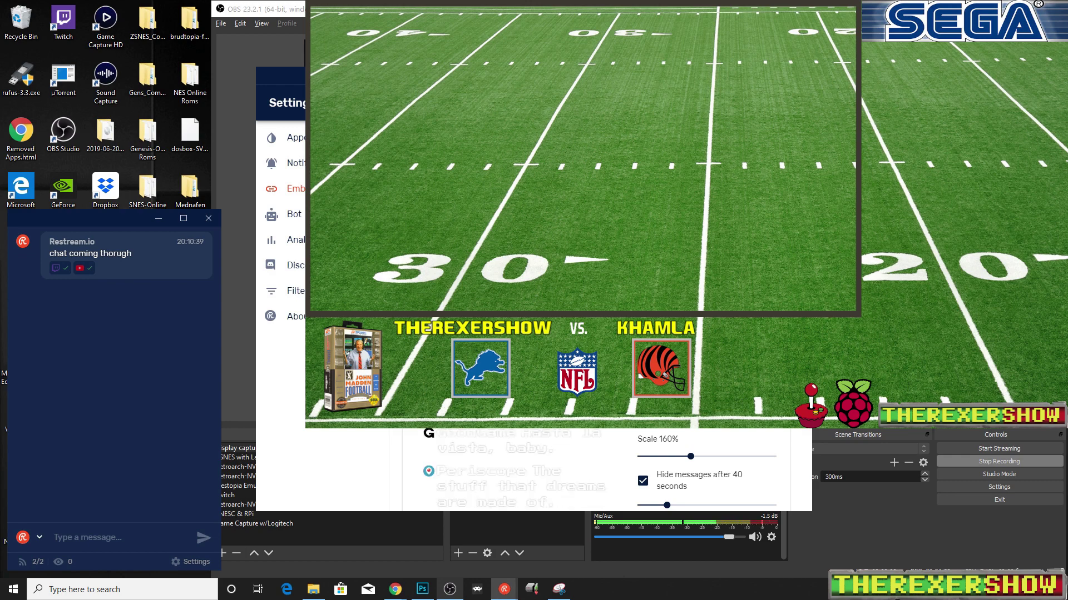
pyautogui.hotkey('alt', 'Tab')
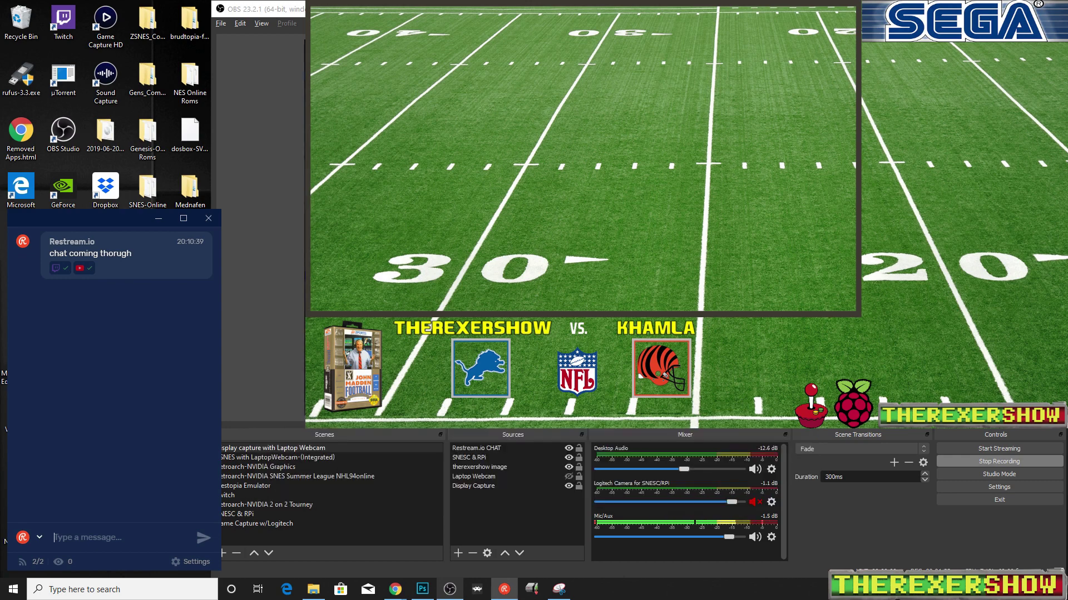
pyautogui.hotkey('alt', 'Tab')
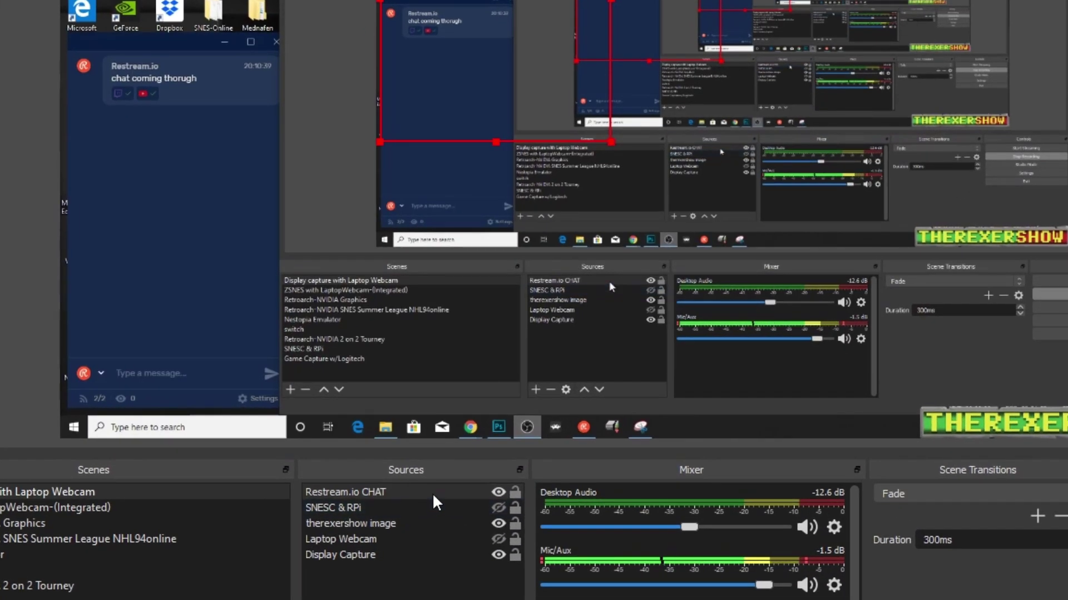
# - Inspect the Restream.io CHAT source's 400×500 size and transparent-background custom CSS, then confirm
pyautogui.doubleClick(489, 467)
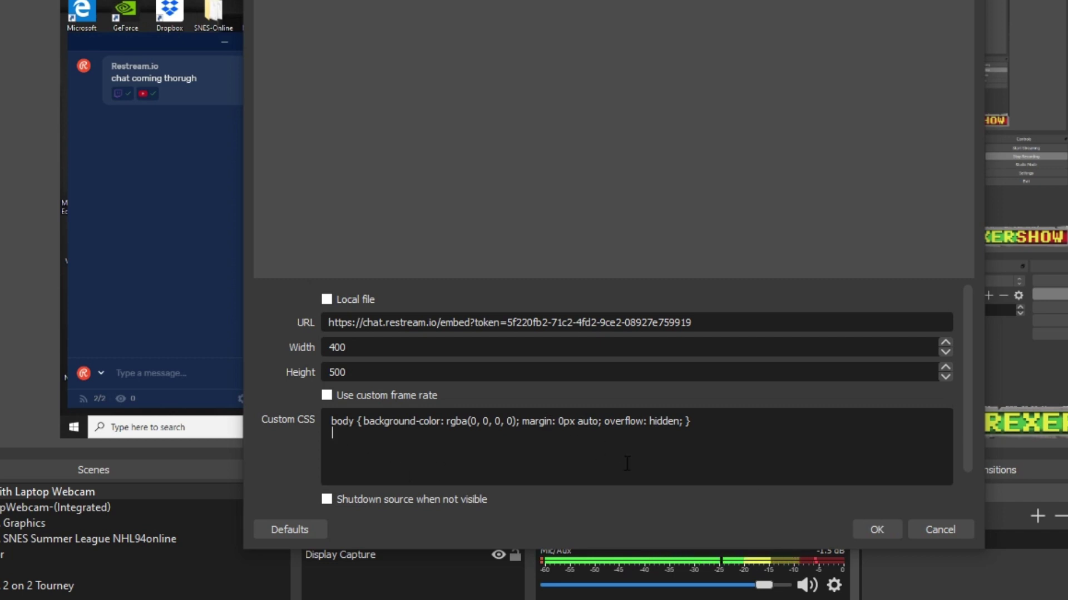
pyautogui.click(876, 530)
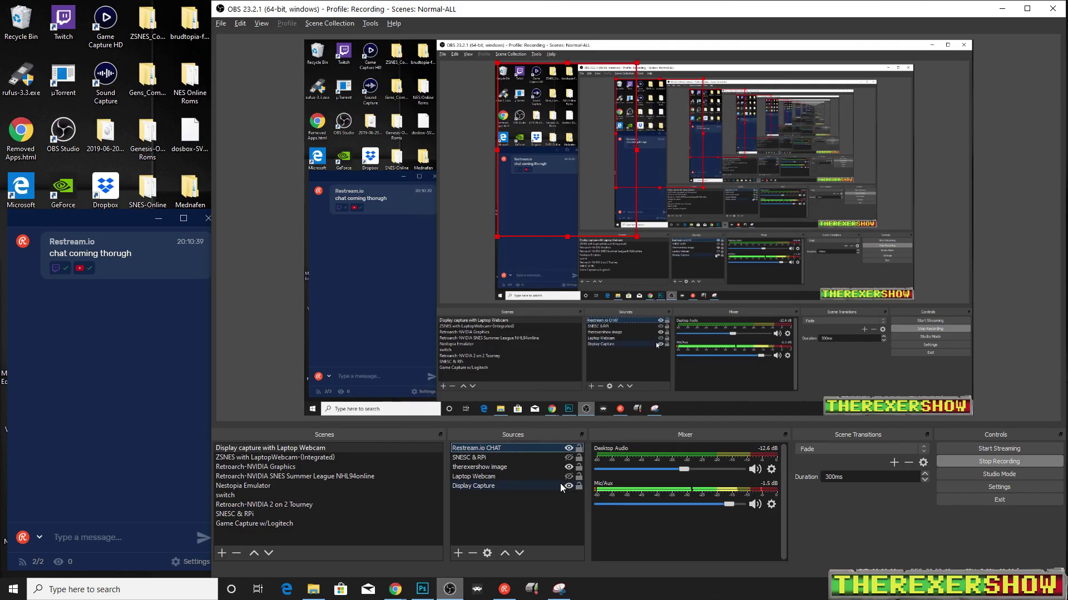
# - In a new browser tab, open Restream Chat in the browser from restream.io's Chat page
pyautogui.middleClick(396, 591)
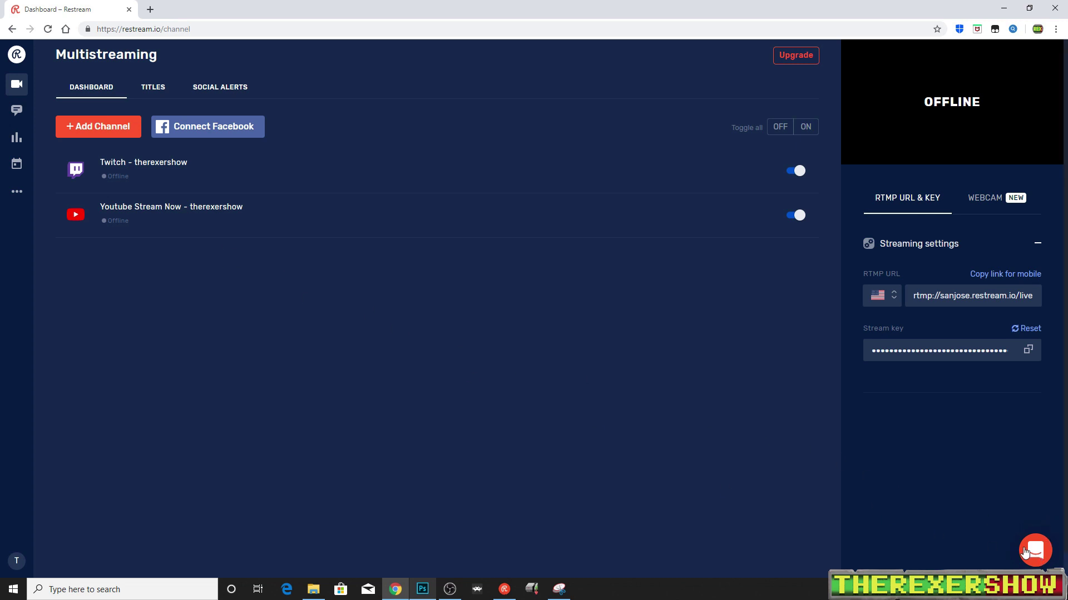
pyautogui.click(17, 110)
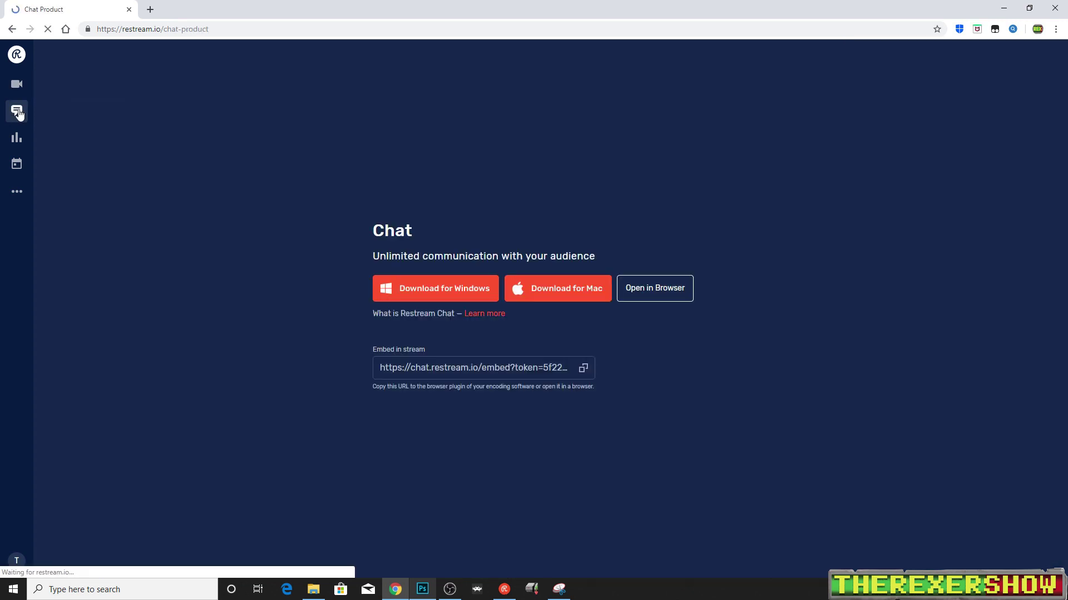
pyautogui.click(494, 295)
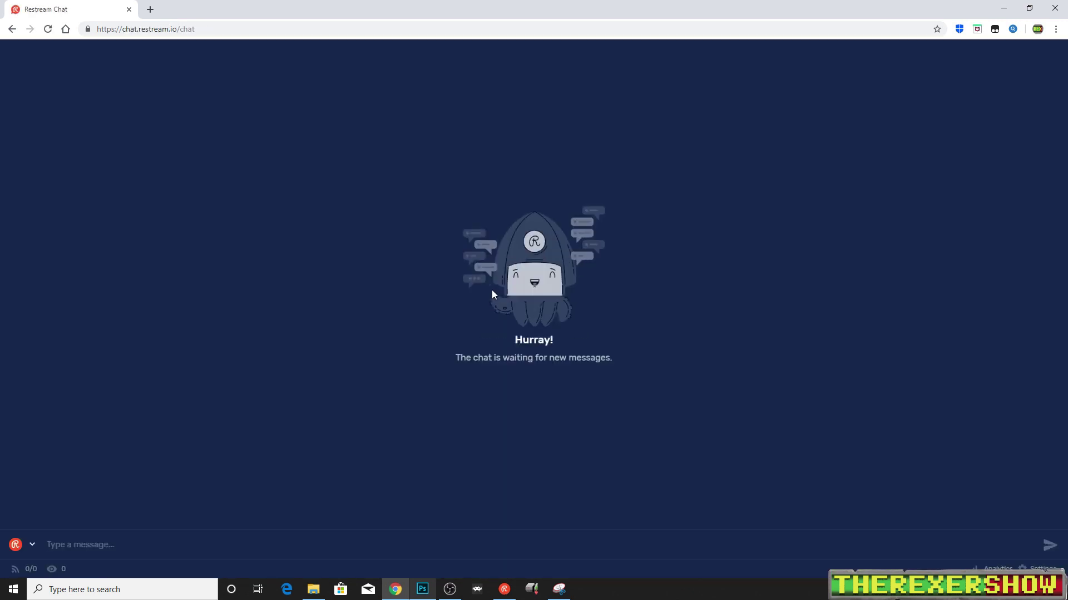
pyautogui.moveTo(473, 300); pyautogui.dragTo(892, 494)
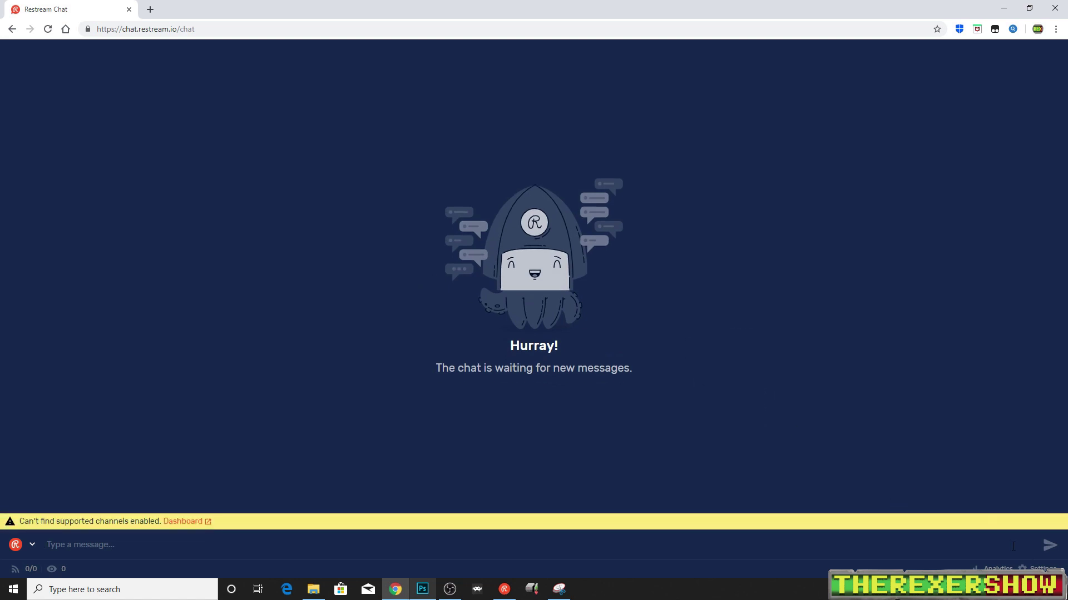
# - Launch the Embed In Stream chat in a popup window and inspect its HTML in DevTools
pyautogui.click(1039, 569)
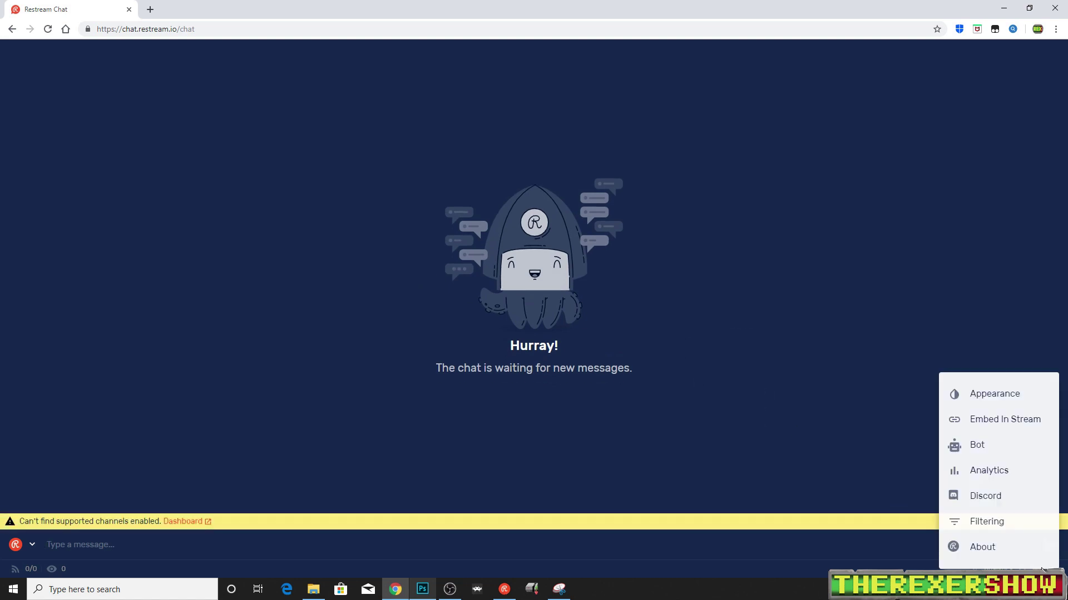
pyautogui.click(982, 421)
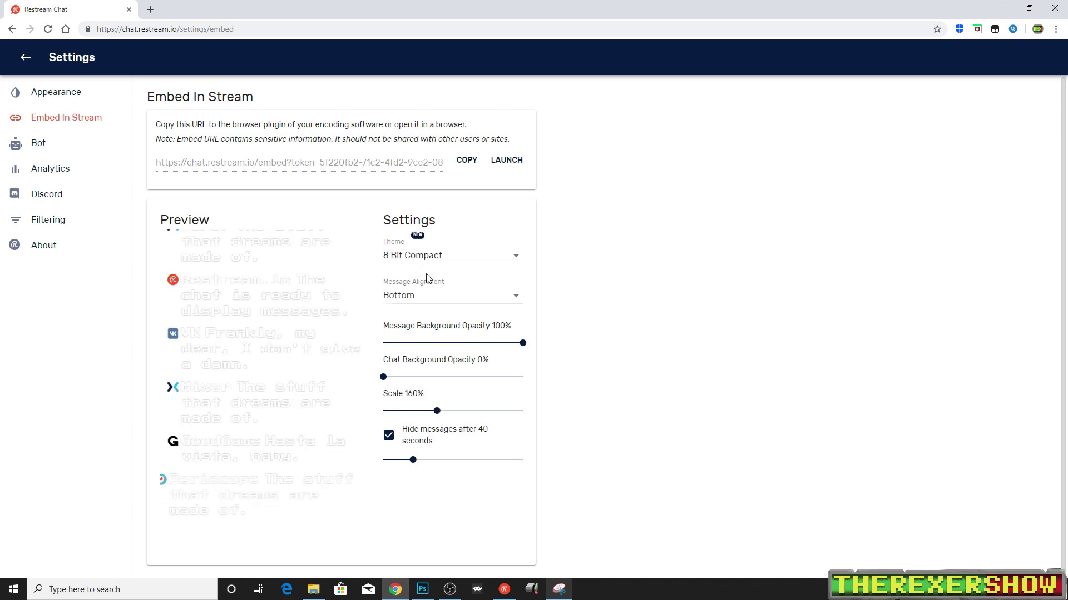
pyautogui.click(507, 164)
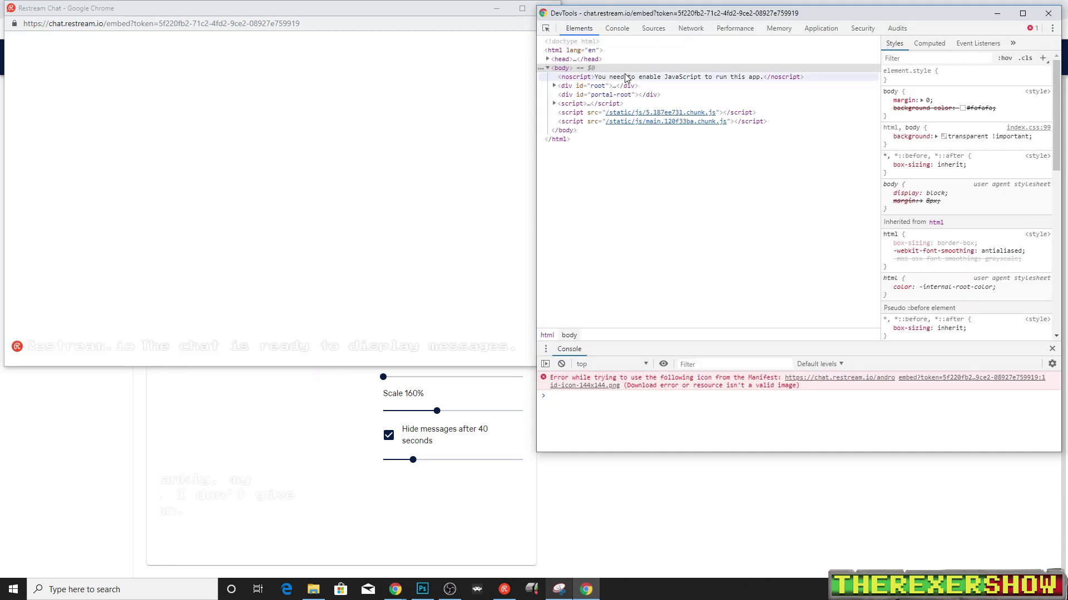
pyautogui.click(553, 85)
# - Search the DOM for 'message-text' and select the div.message-text node to view its styles
pyautogui.click(560, 104)
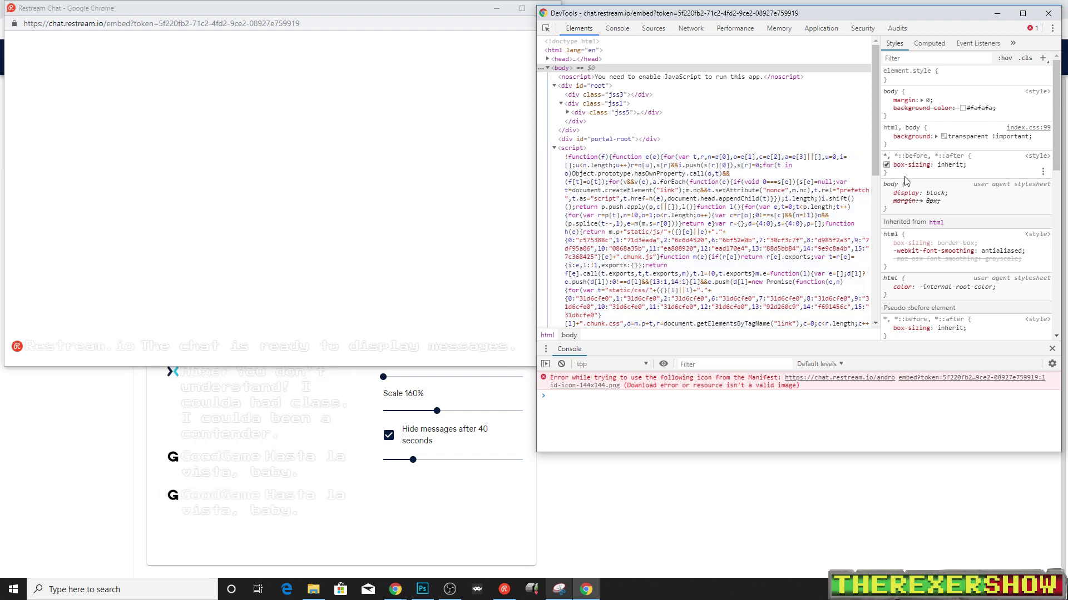
pyautogui.scroll(-2, 779, 183)
pyautogui.scroll(2, 871, 139)
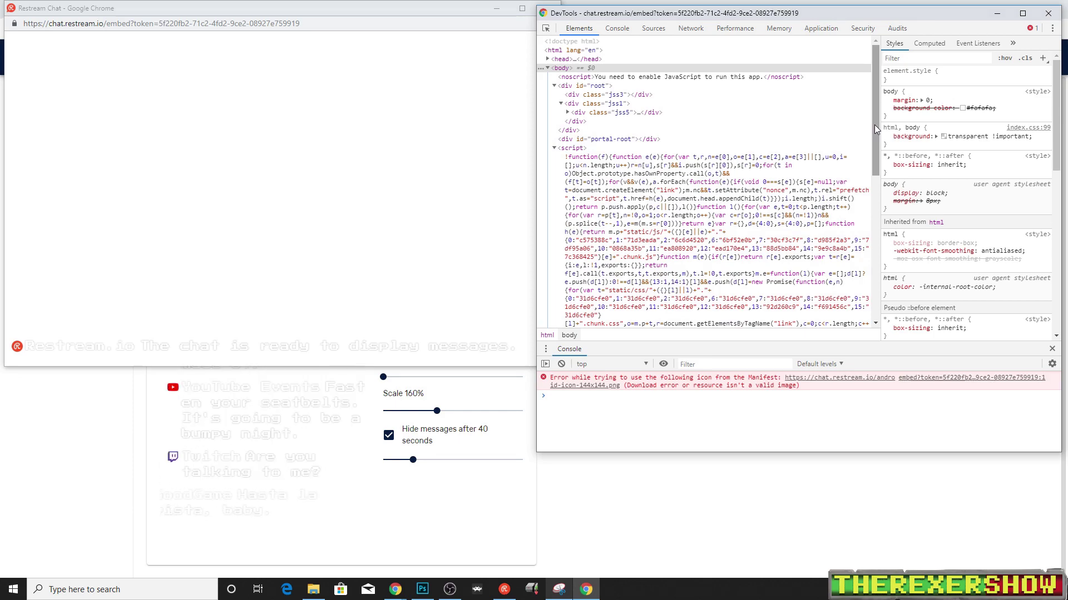
pyautogui.hotkey('ctrl', 'f')
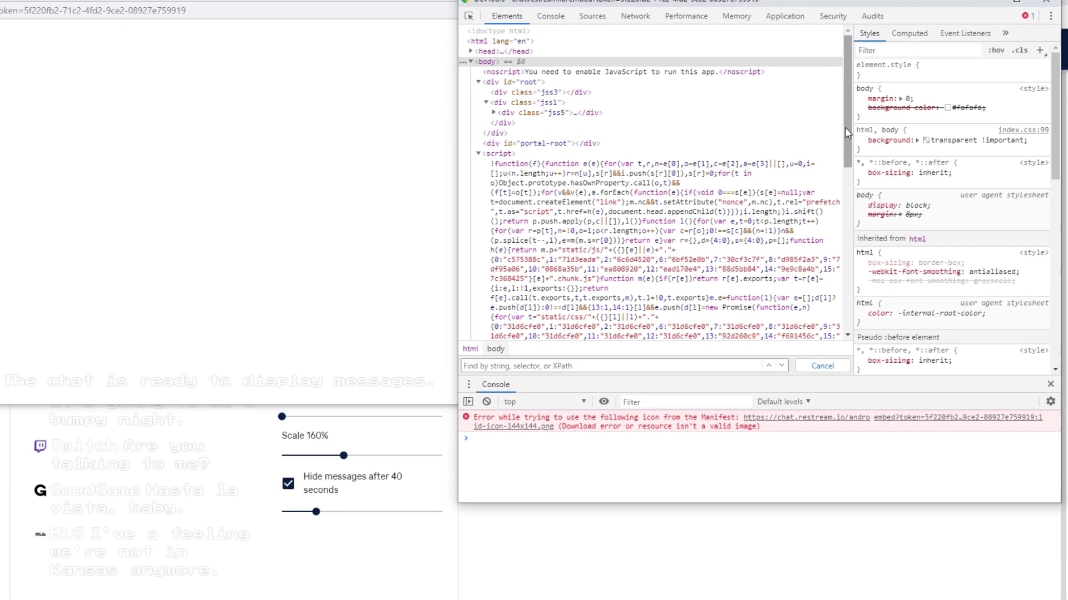
pyautogui.write('message')
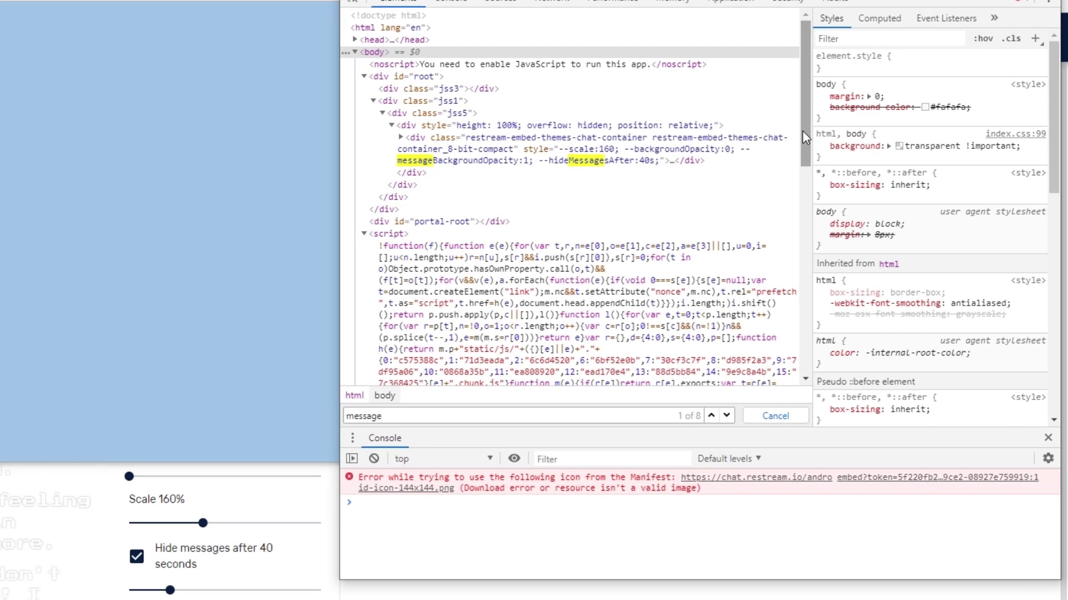
pyautogui.write('-tex')
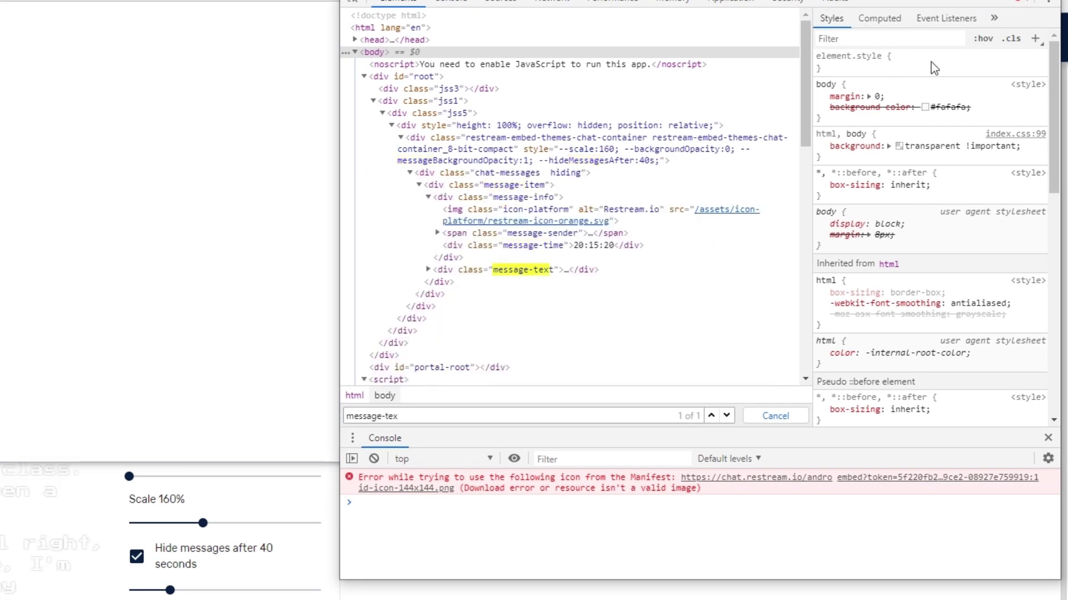
pyautogui.click(695, 273)
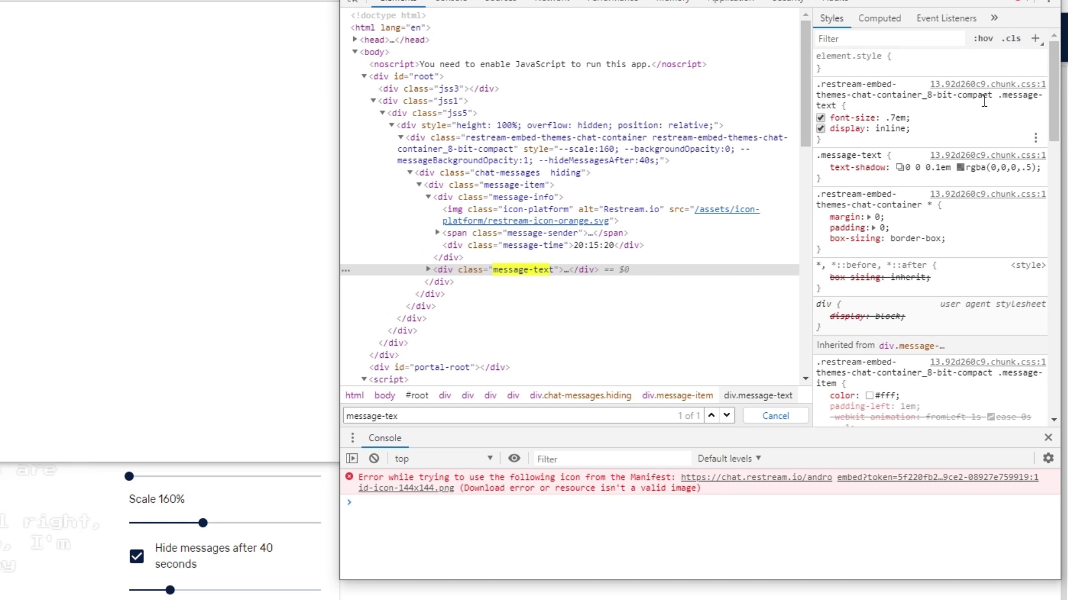
# - Copy the 'color: #fff' declaration and add it to the .message-text rule
pyautogui.moveTo(998, 97); pyautogui.dragTo(1048, 111)
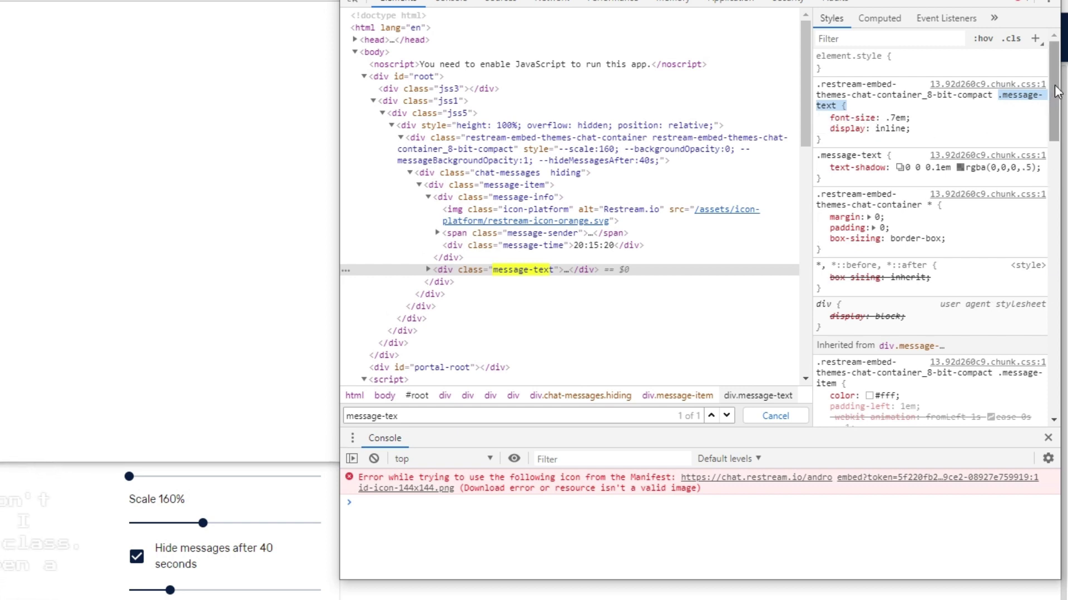
pyautogui.scroll(-2, 1053, 95)
pyautogui.scroll(2, 1046, 100)
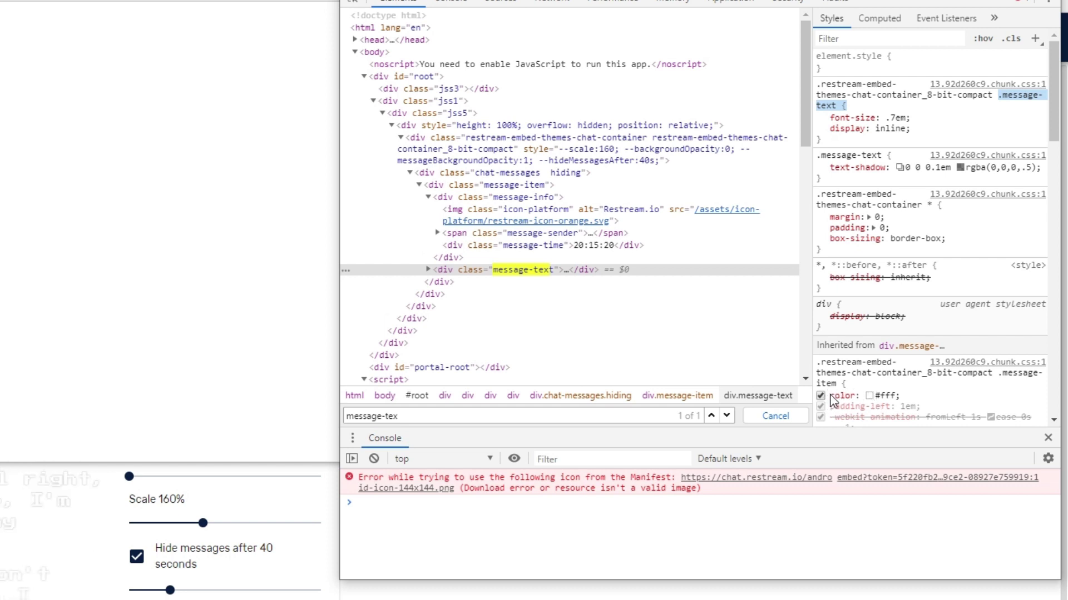
pyautogui.moveTo(838, 397); pyautogui.dragTo(867, 401)
pyautogui.rightClick(868, 401)
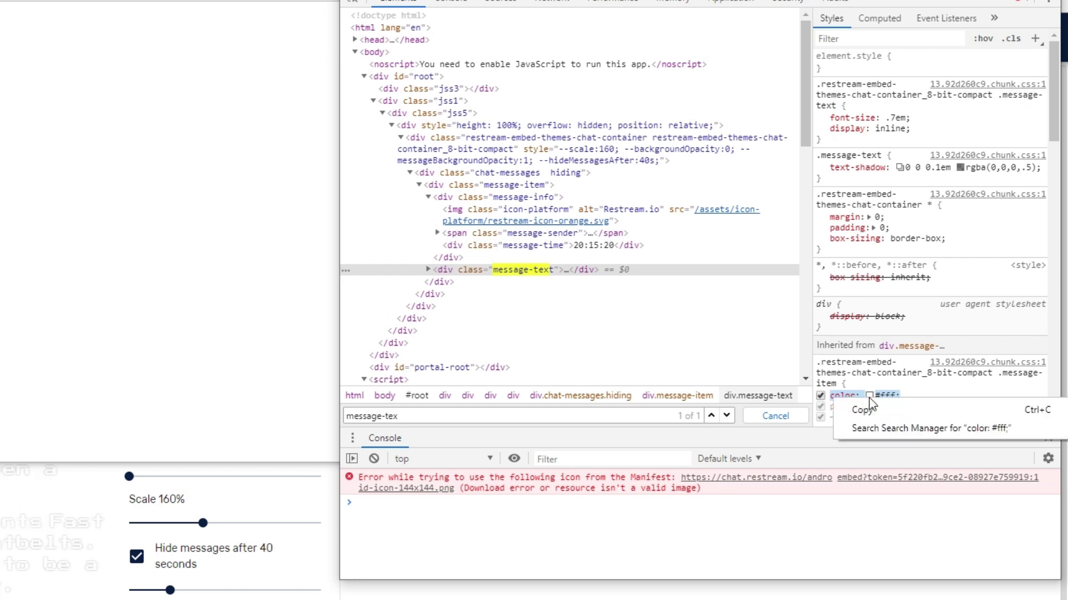
pyautogui.click(883, 412)
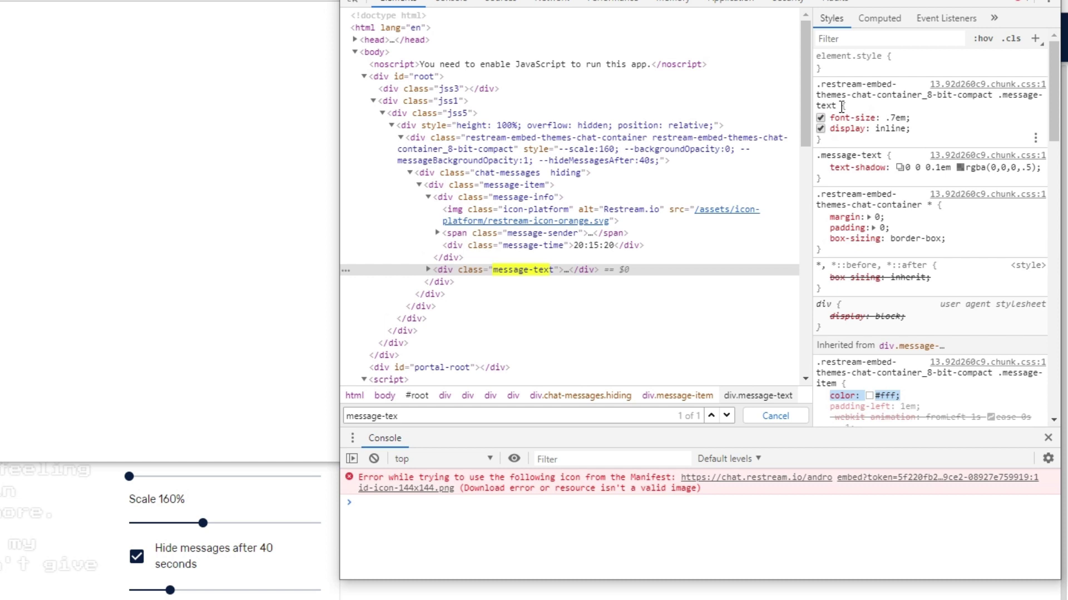
pyautogui.click(844, 106)
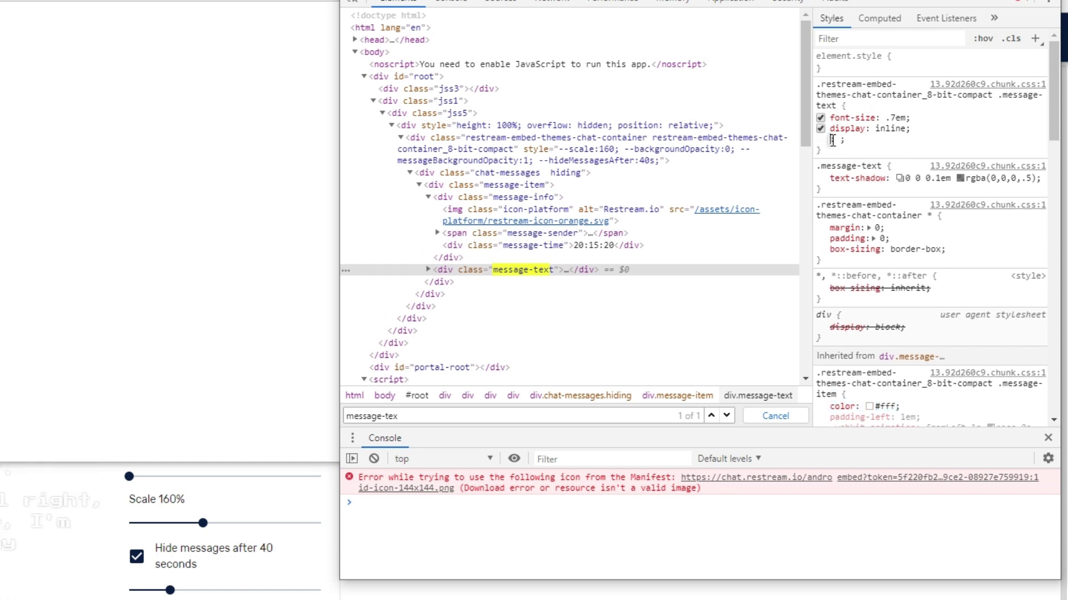
pyautogui.hotkey('ctrl', 'v')
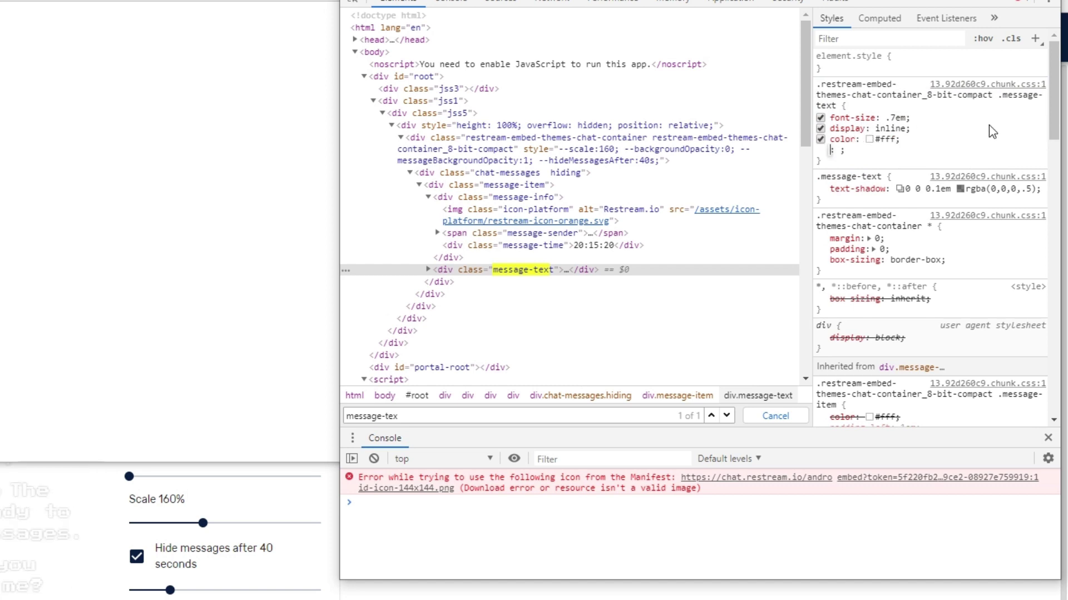
# - Change the .message-text colour to yellow #fff100 in the colour picker
pyautogui.click(869, 139)
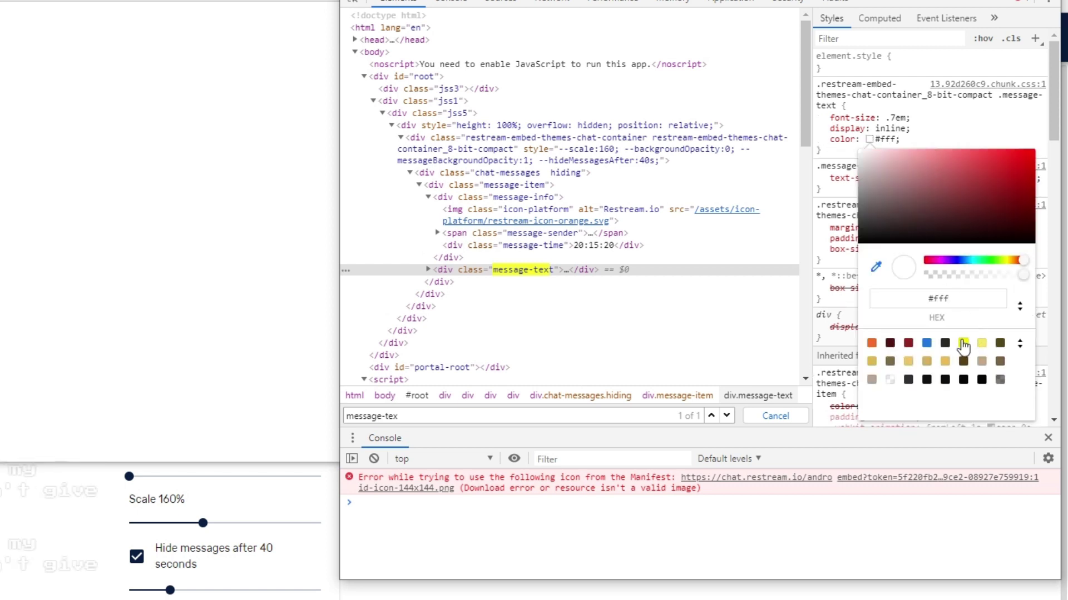
pyautogui.click(963, 343)
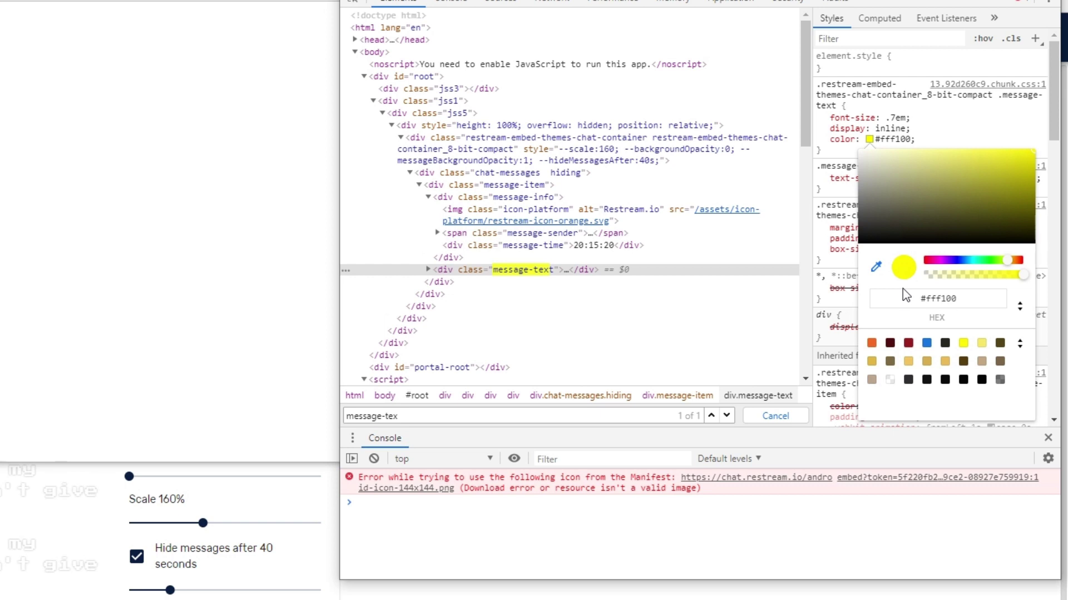
pyautogui.press('Escape')
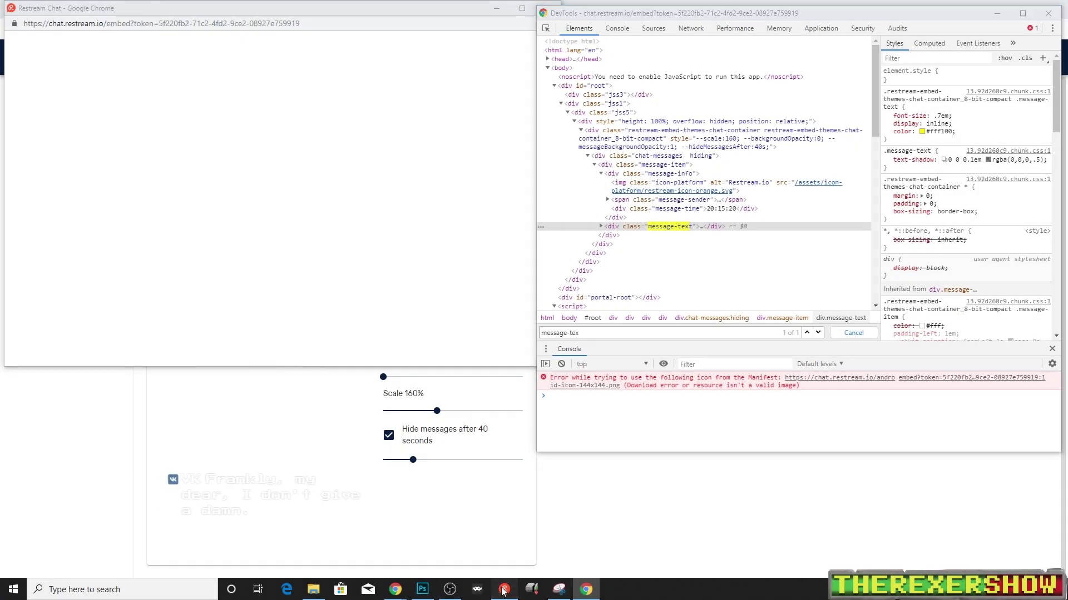
pyautogui.click(501, 588)
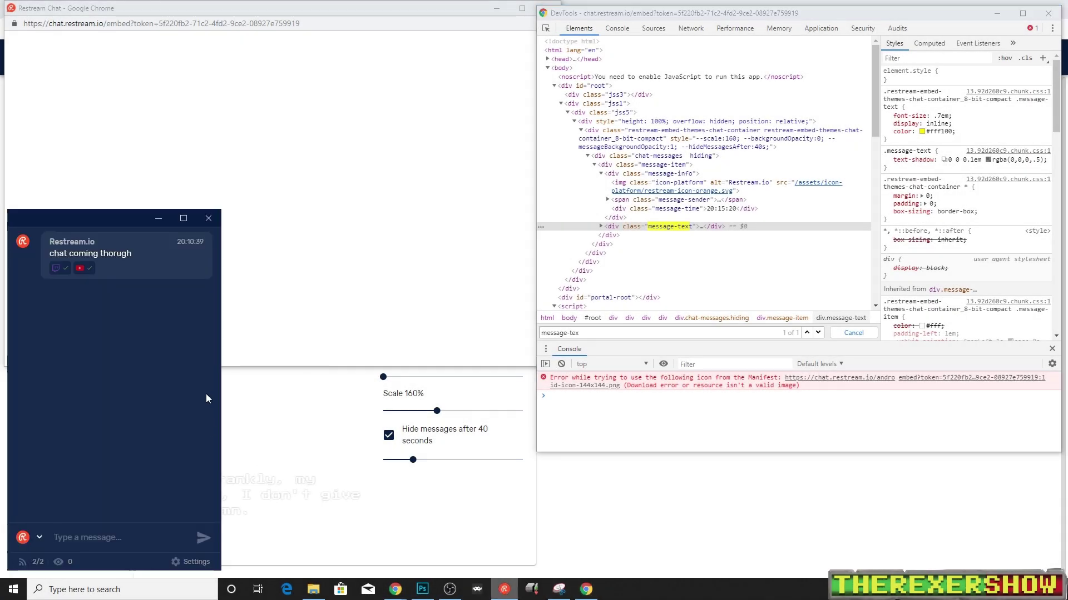
# - Post 'test the color' in Restream Chat to check the yellow message text
pyautogui.moveTo(126, 228); pyautogui.dragTo(566, 231)
pyautogui.write('test the color')
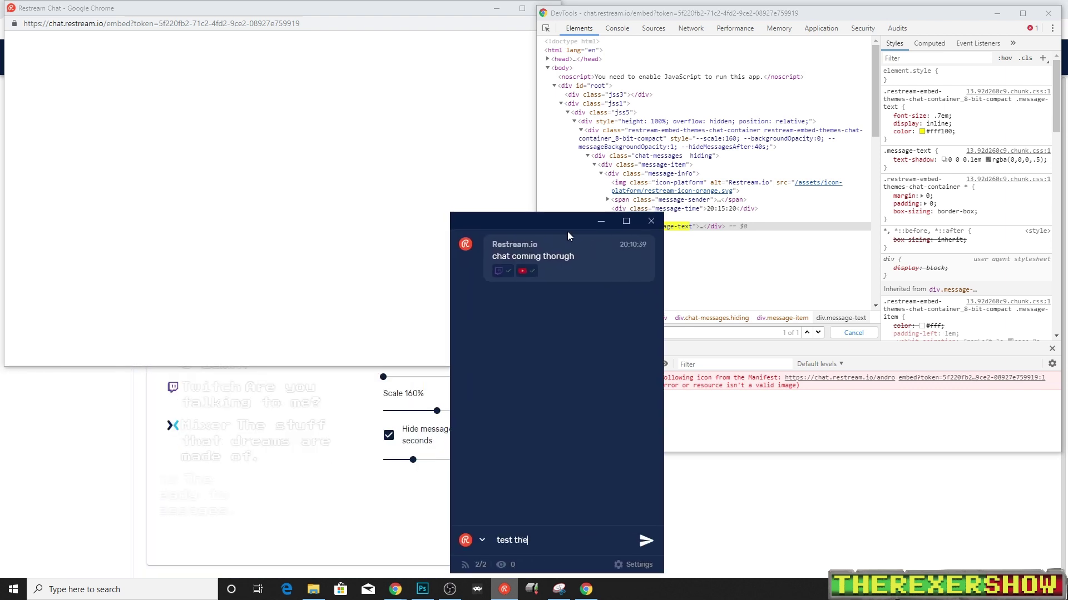
pyautogui.press('Return')
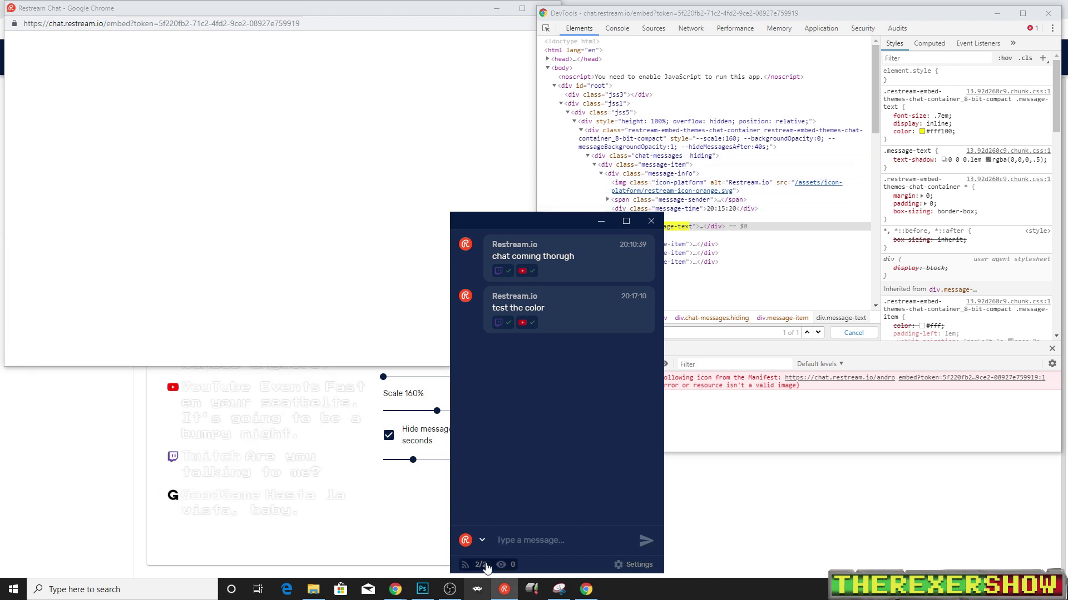
pyautogui.click(444, 588)
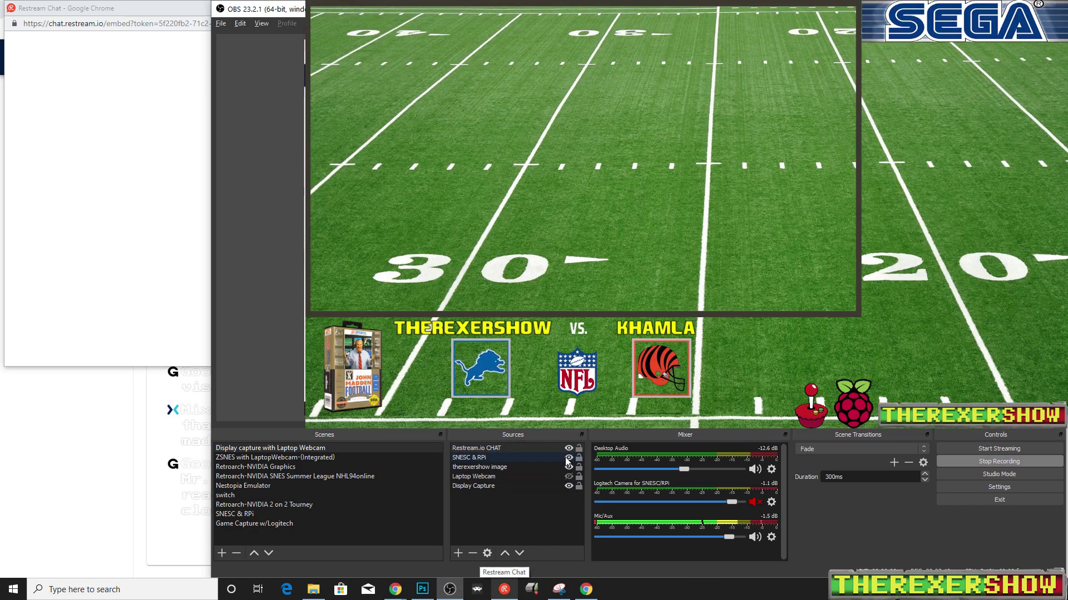
# - Send 'test message' from the chat window and hide the SNESC & RPi source
pyautogui.click(509, 585)
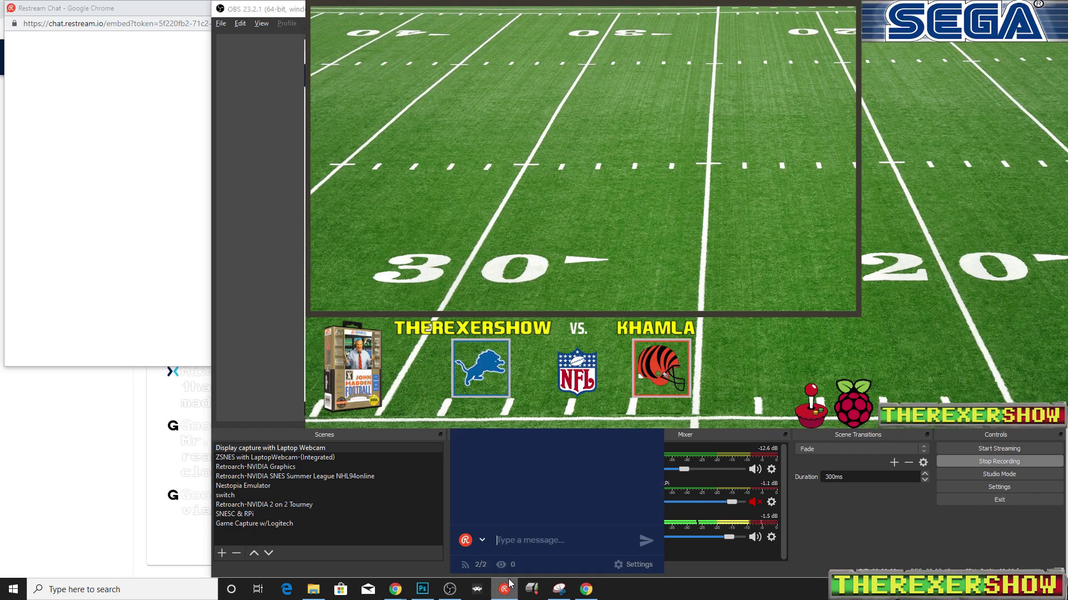
pyautogui.write('test message')
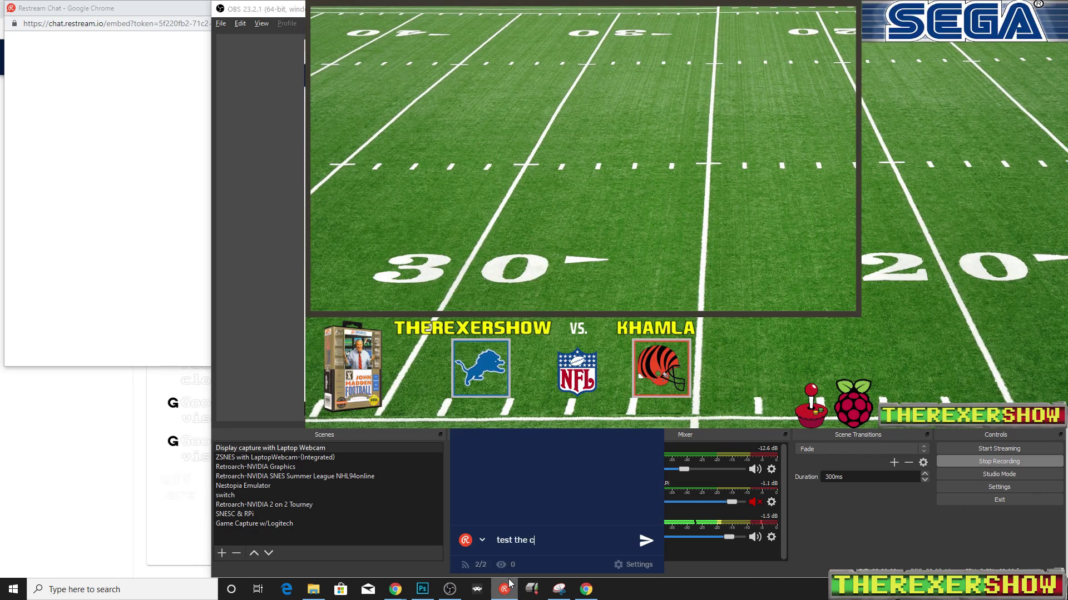
pyautogui.press('Return')
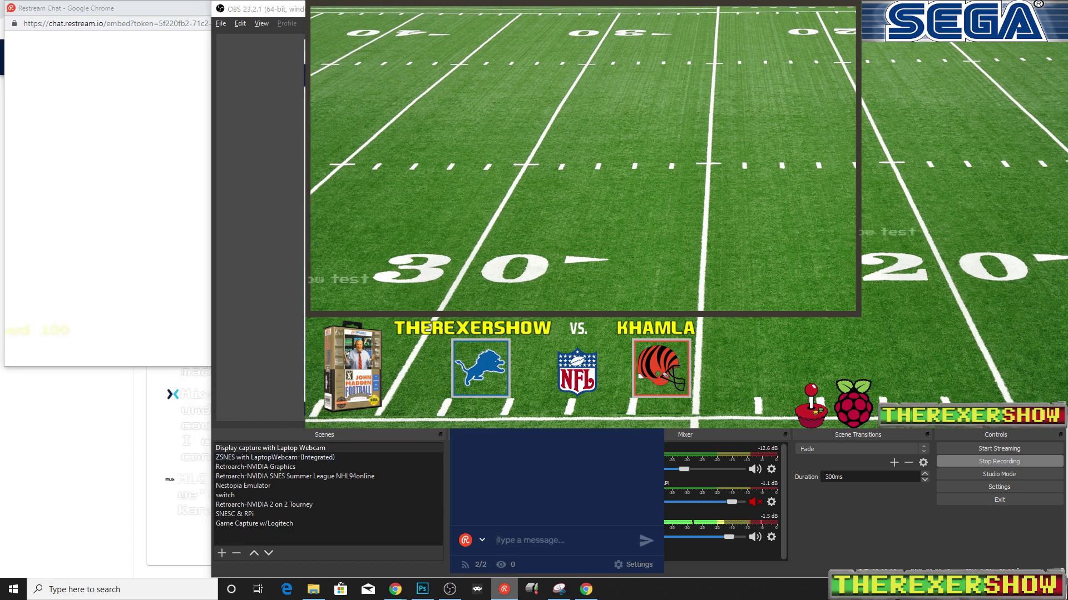
pyautogui.moveTo(543, 250); pyautogui.dragTo(115, 260)
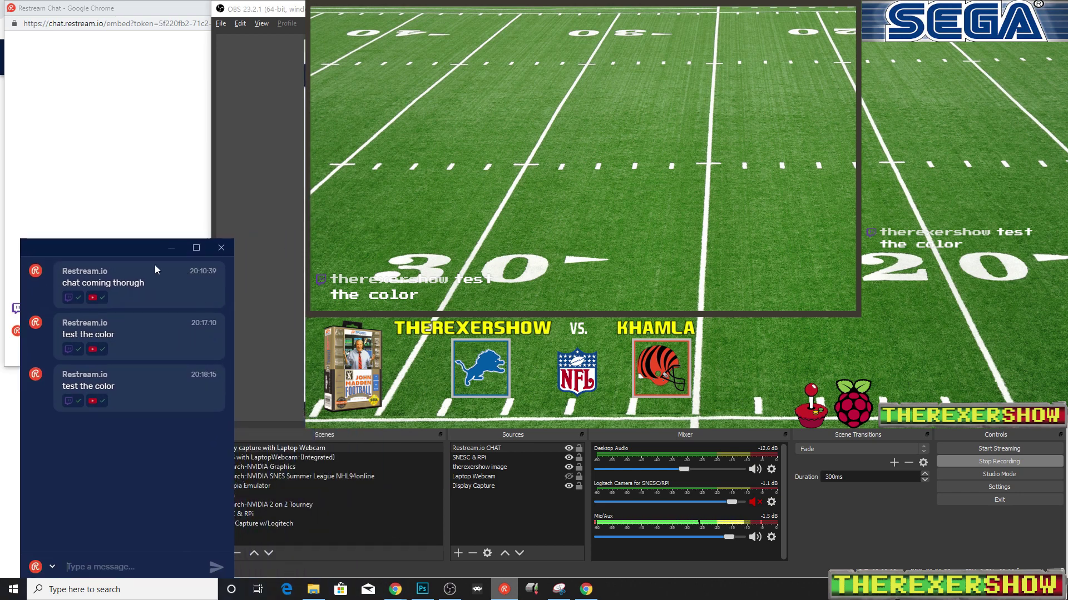
pyautogui.moveTo(146, 251); pyautogui.dragTo(131, 247)
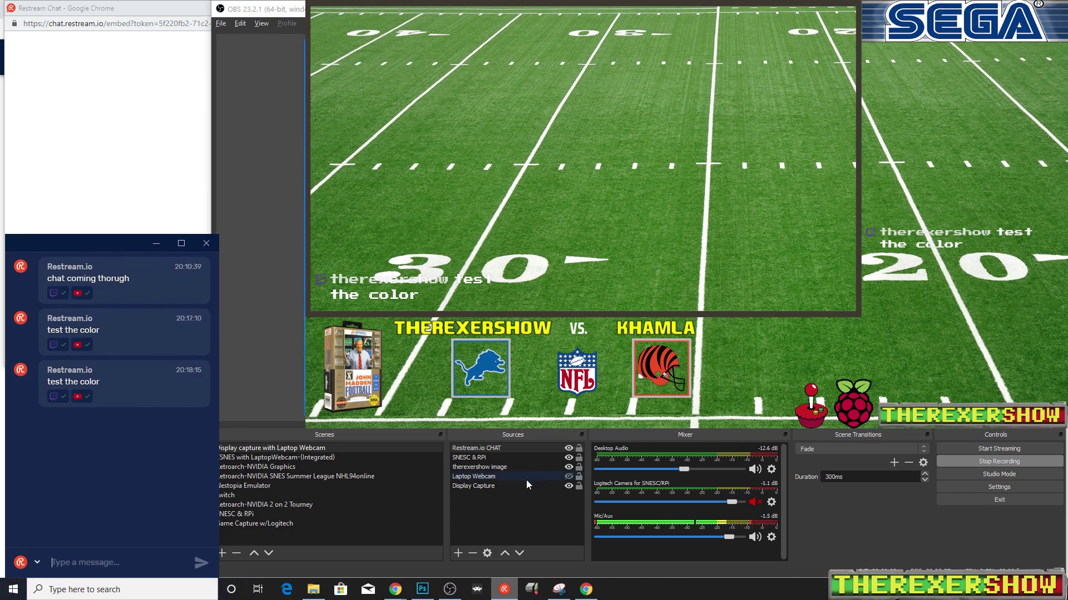
pyautogui.click(568, 458)
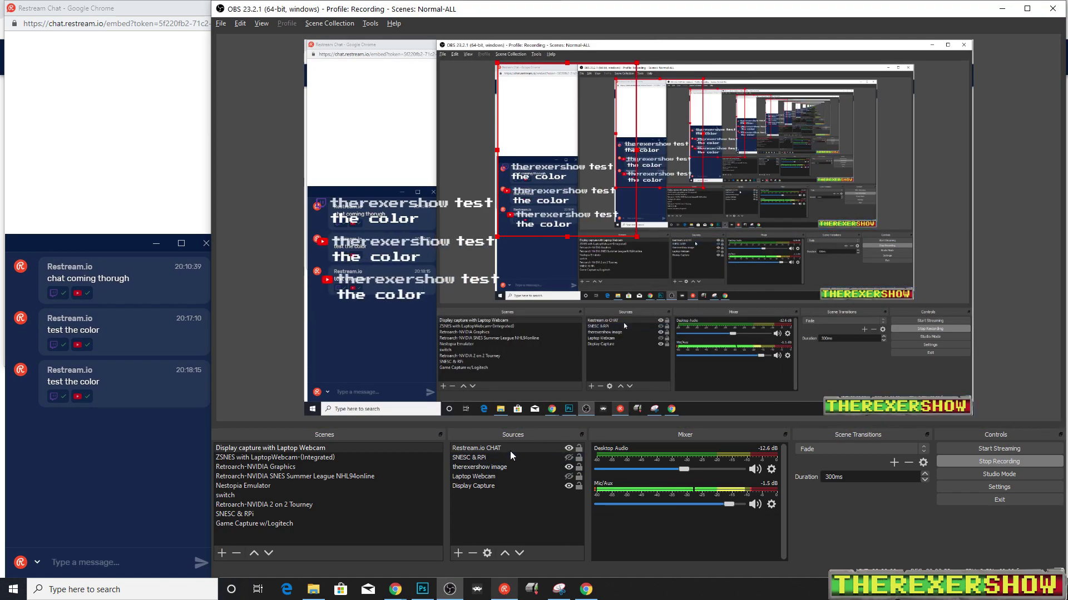
# - Open the Restream.io CHAT properties and copy the .message-text rule from DevTools
pyautogui.doubleClick(509, 451)
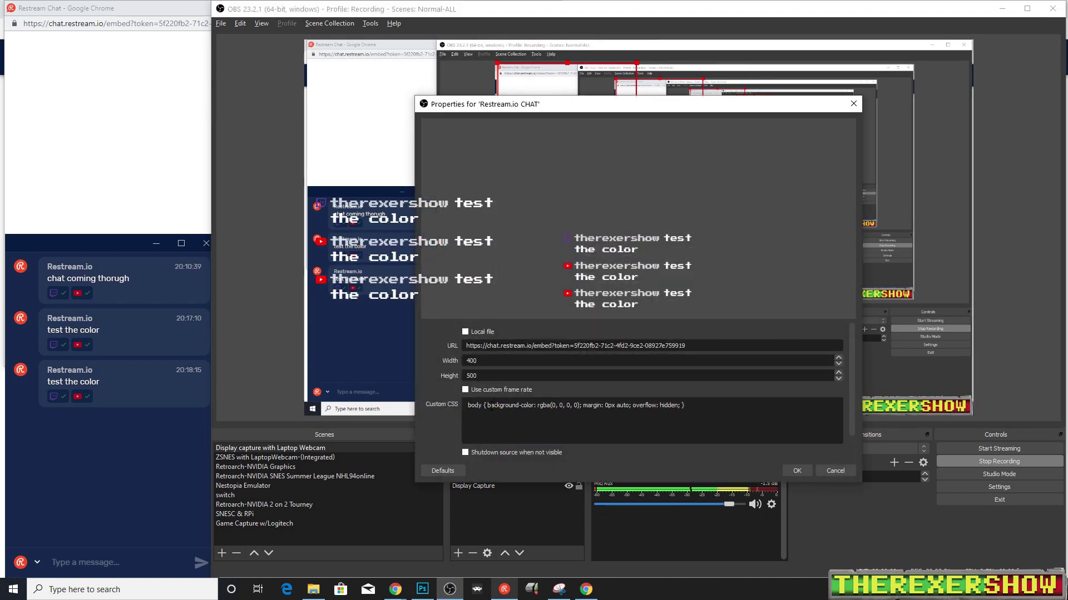
pyautogui.click(581, 591)
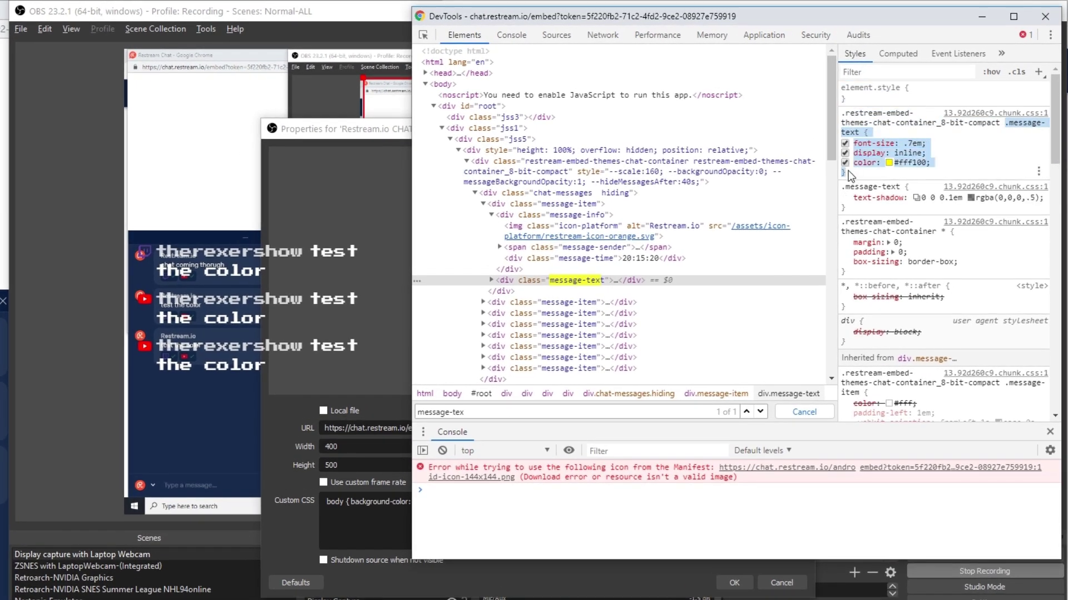
pyautogui.rightClick(868, 150)
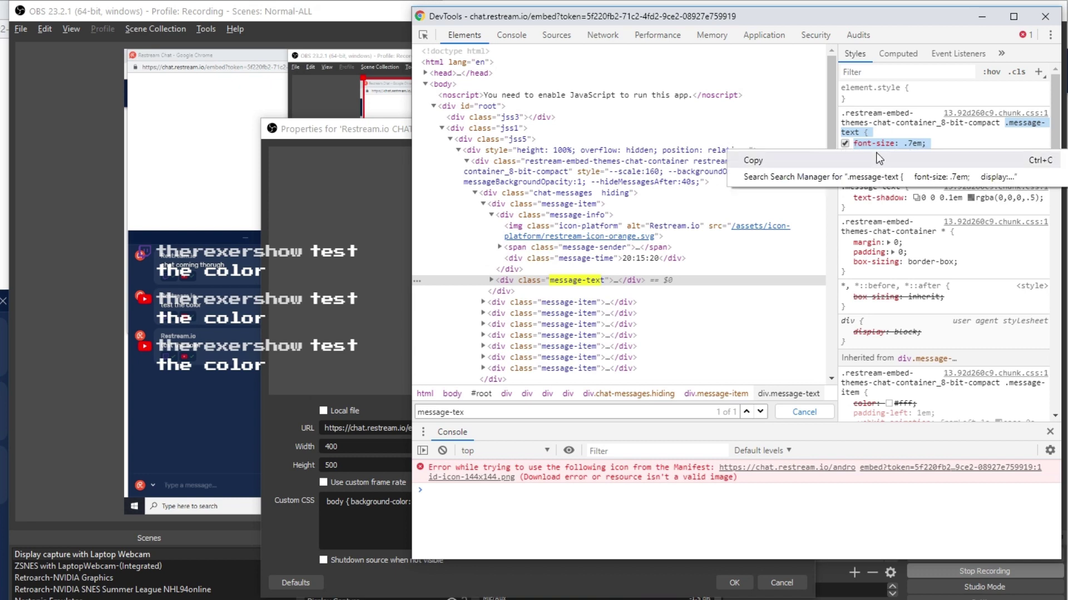
pyautogui.click(840, 160)
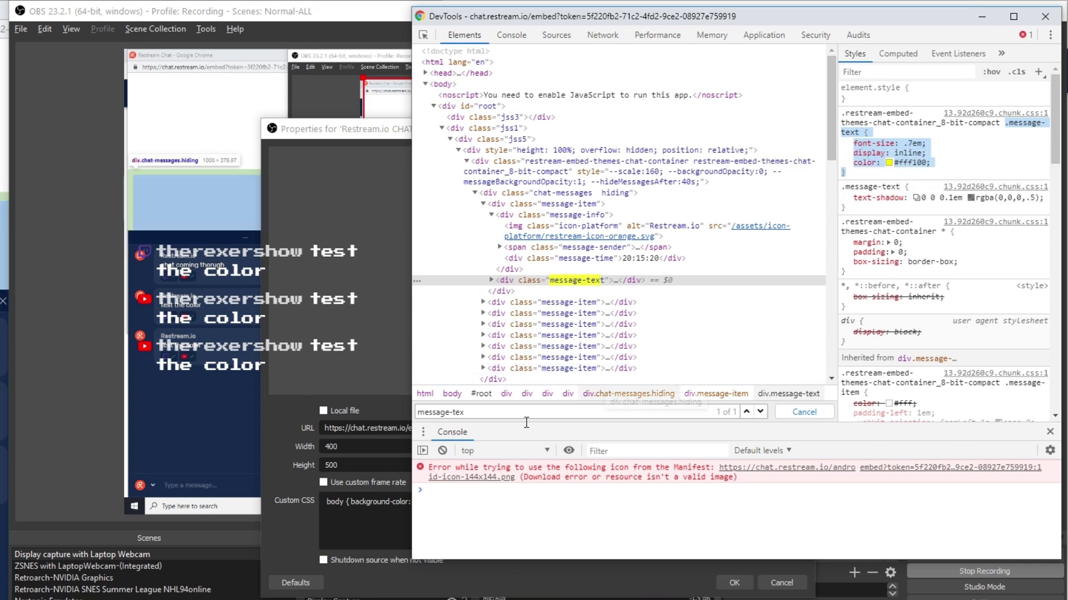
# - Paste the rule into Custom CSS, delete its font-size and display lines, and apply
pyautogui.click(356, 517)
pyautogui.rightClick(345, 513)
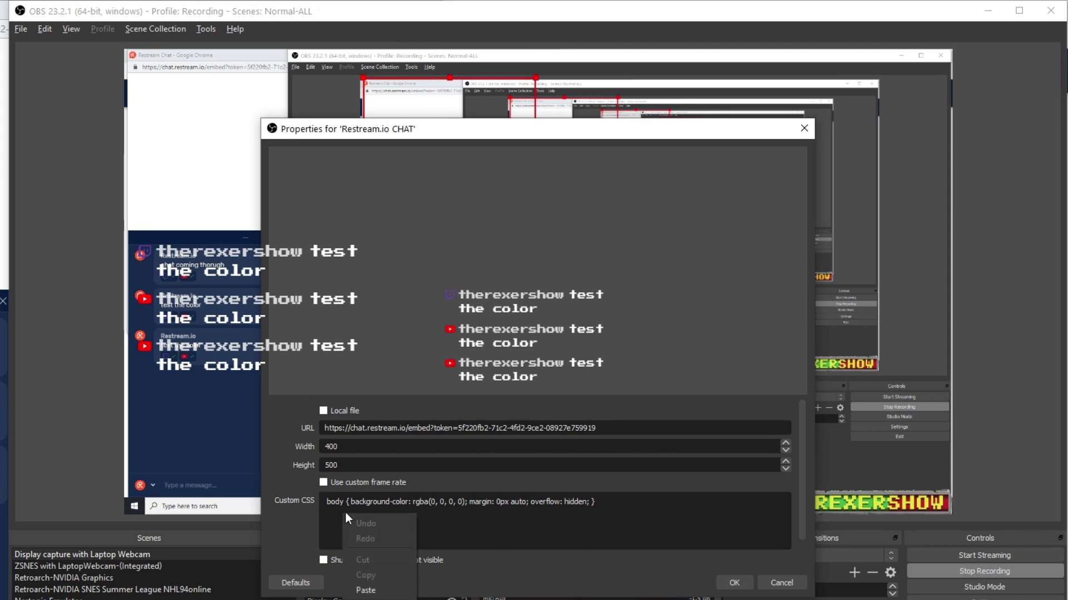
pyautogui.click(371, 590)
pyautogui.scroll(1, 417, 535)
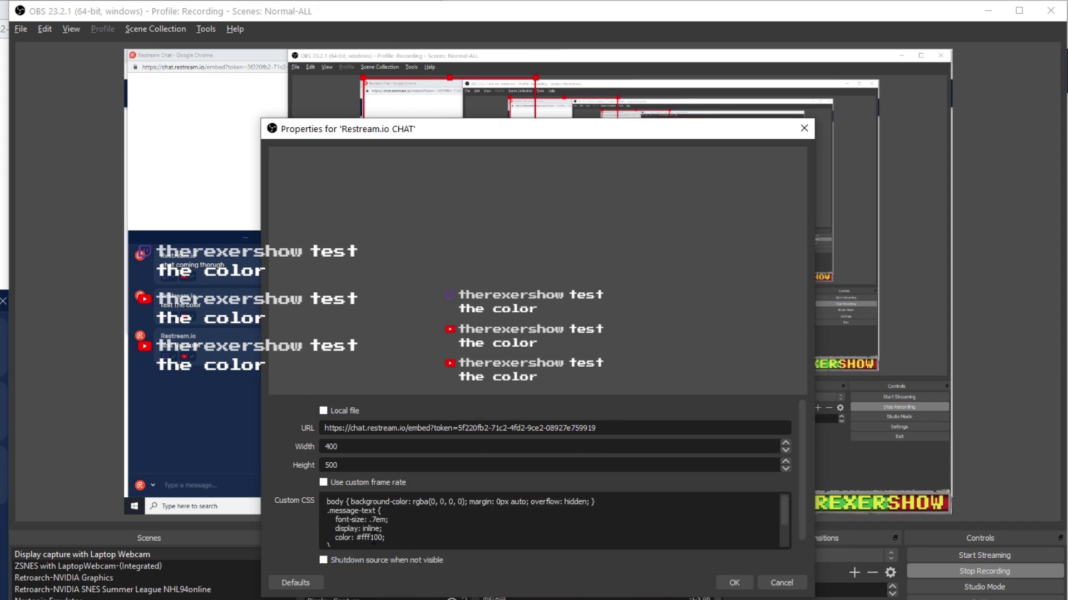
pyautogui.moveTo(333, 519); pyautogui.dragTo(394, 527)
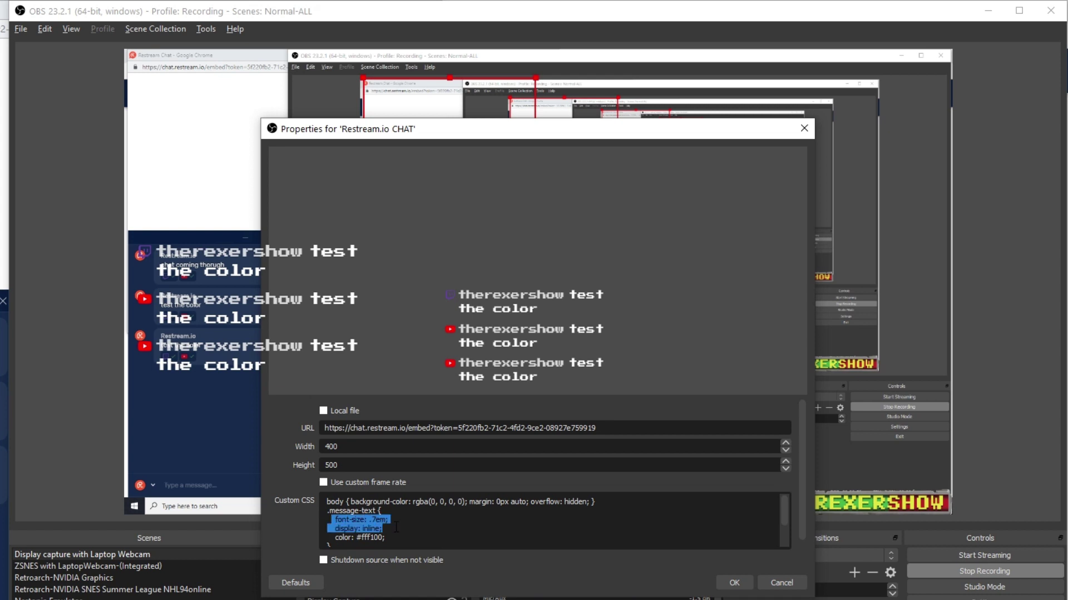
pyautogui.press('BackSpace')
pyautogui.press('BackSpace')
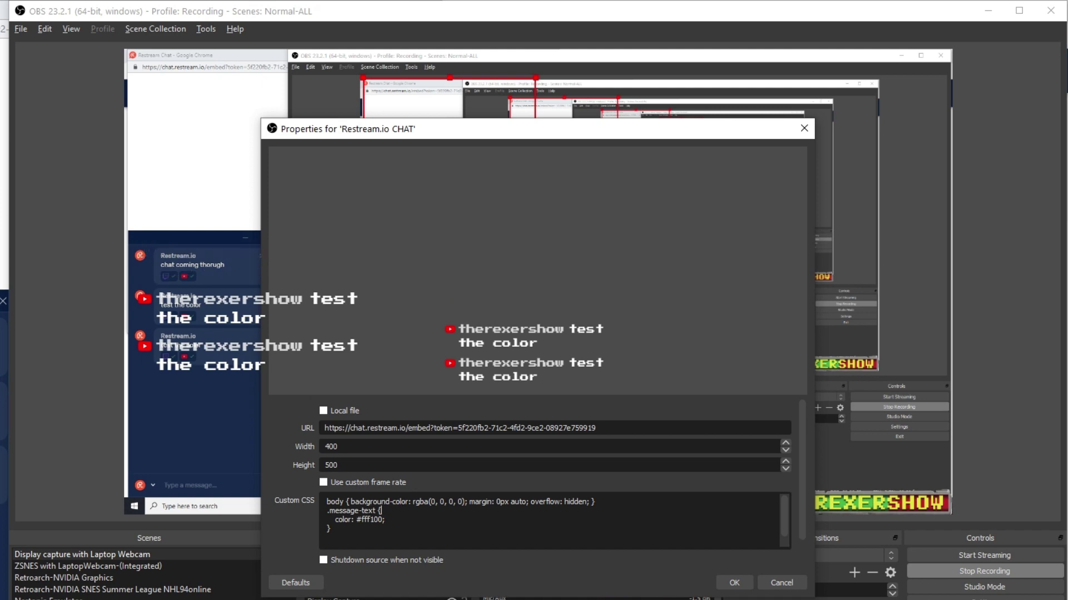
pyautogui.click(736, 584)
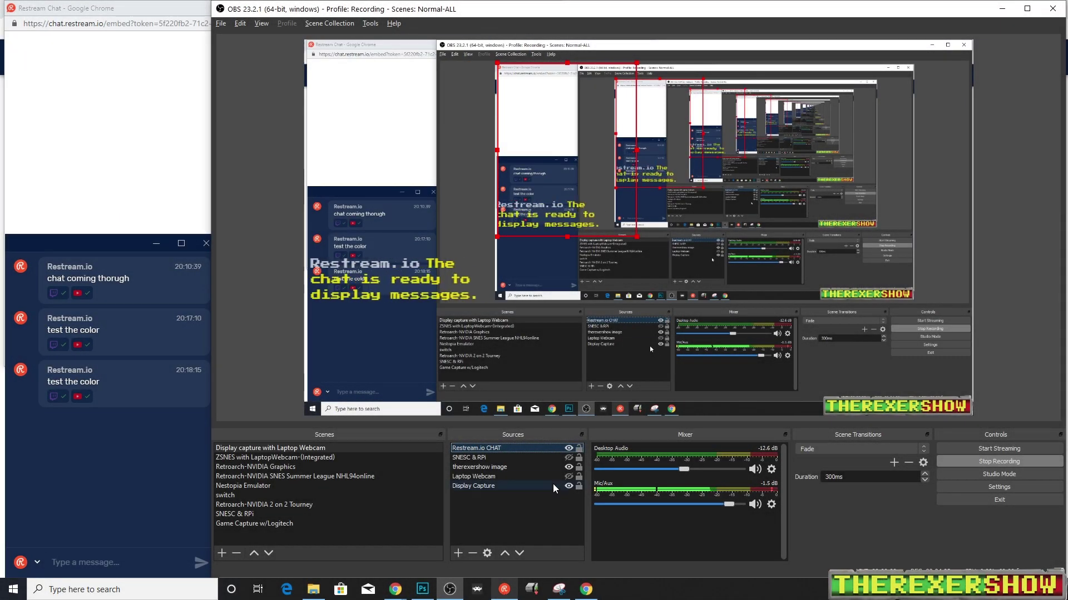
# - Re-enable the SNESC & RPi feed and send 'test the color' from Restream Chat to check the yellow text
pyautogui.click(568, 457)
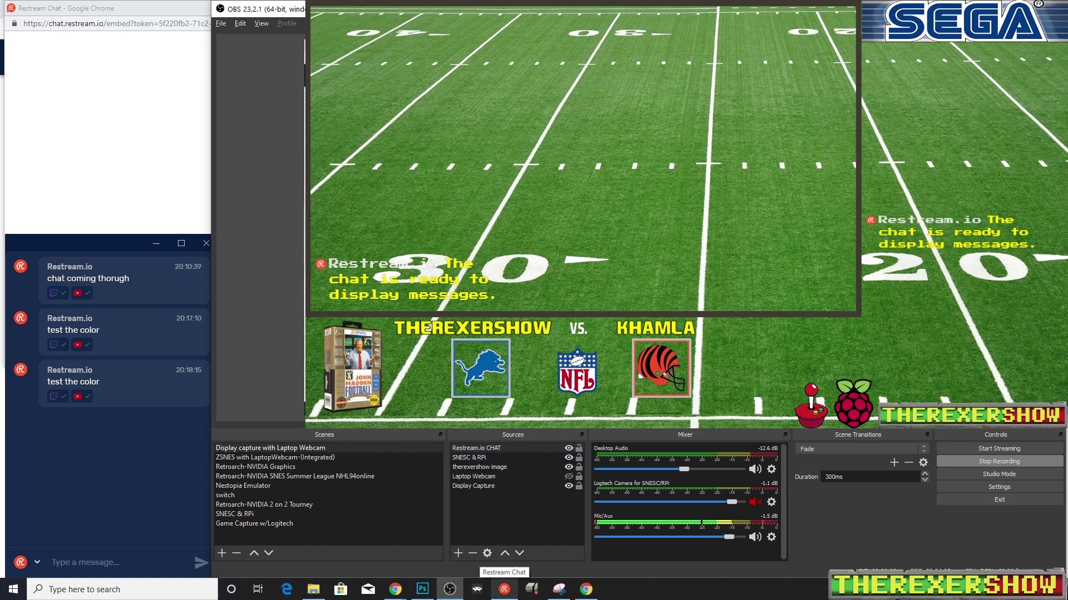
pyautogui.click(504, 590)
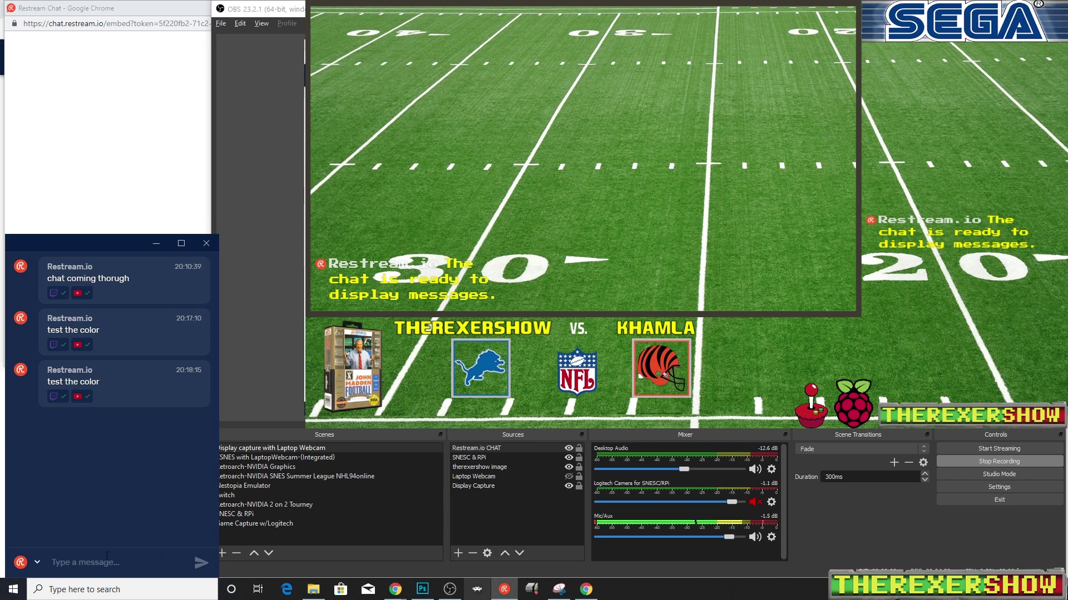
pyautogui.write('test the')
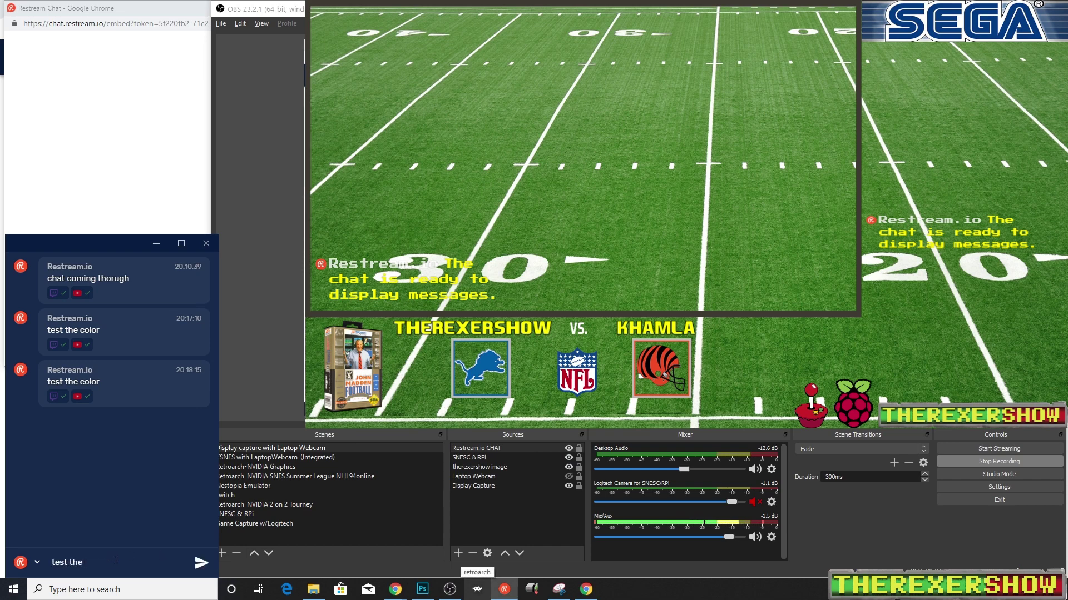
pyautogui.write(' color')
pyautogui.press('Return')
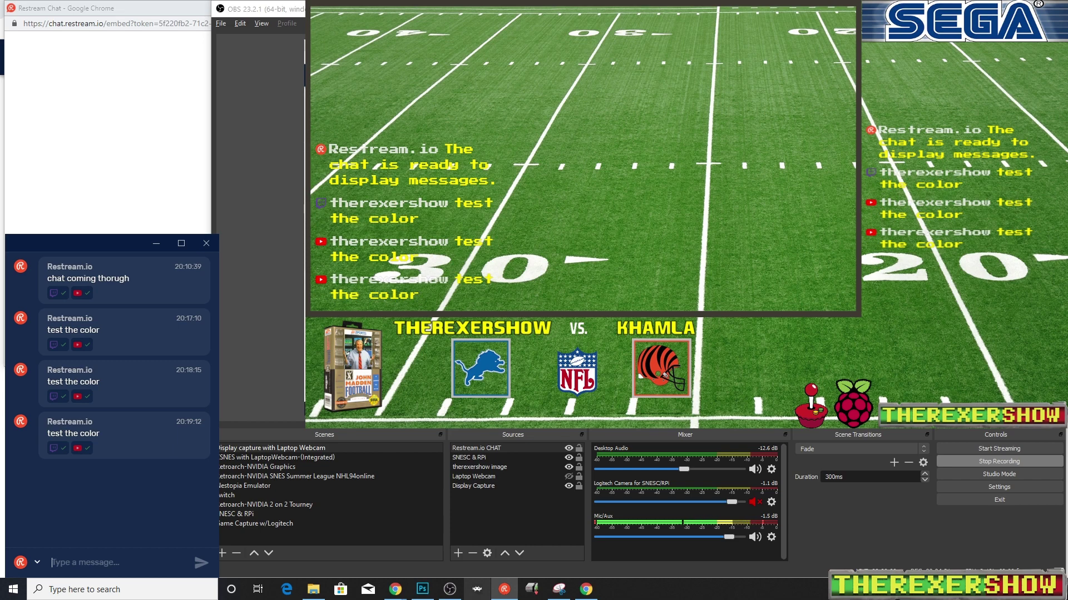
pyautogui.hotkey('alt', 'Tab')
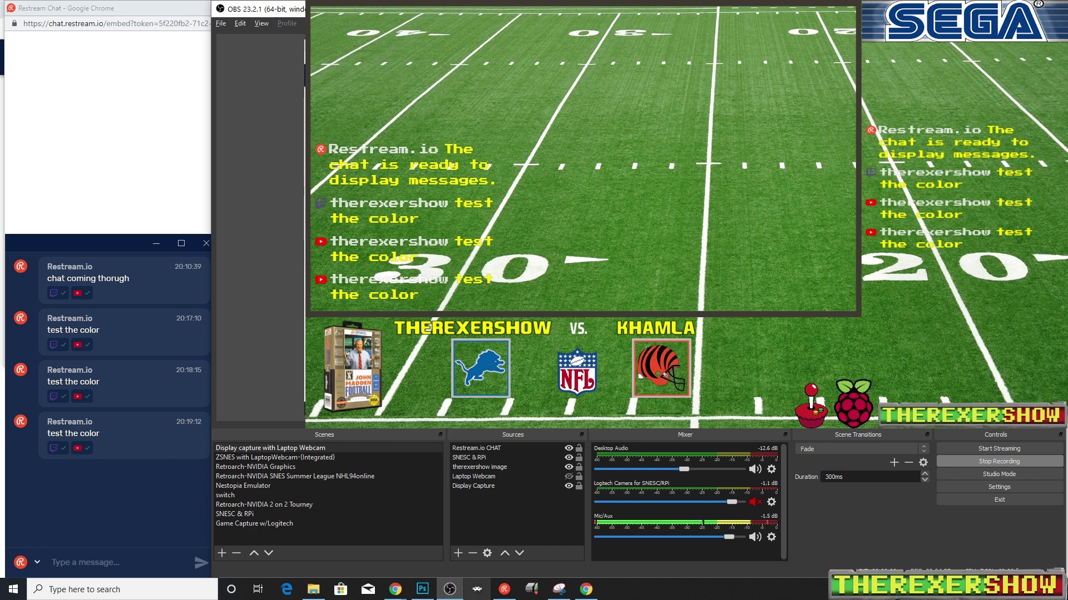
pyautogui.hotkey('alt', 'Tab')
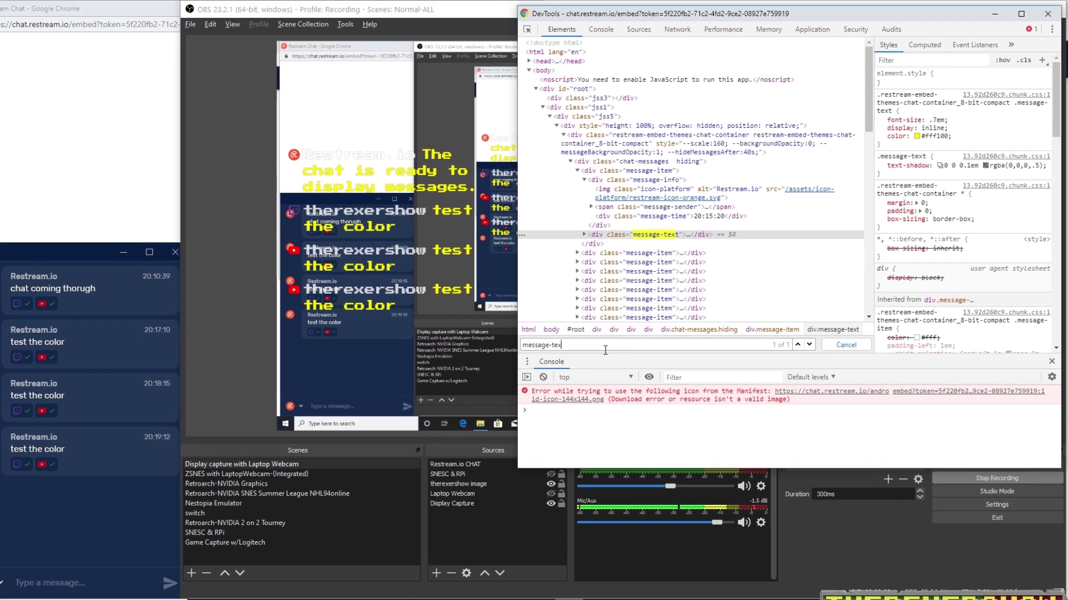
# - Find the message-sender element in DevTools and copy the inherited color: #fff declaration
pyautogui.press('BackSpace')
pyautogui.press('BackSpace')
pyautogui.press('BackSpace')
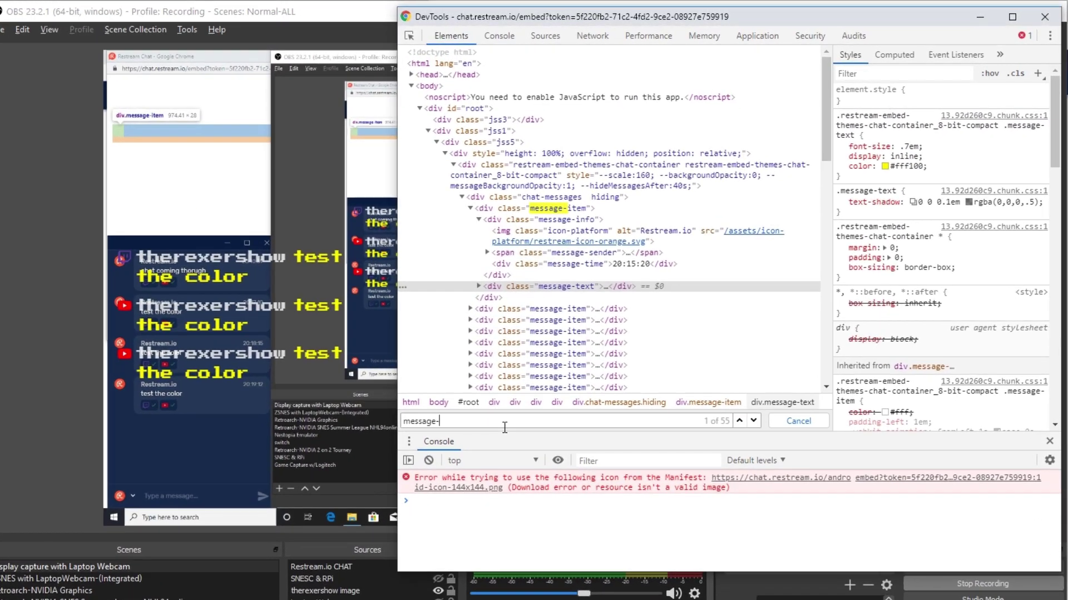
pyautogui.write('sender')
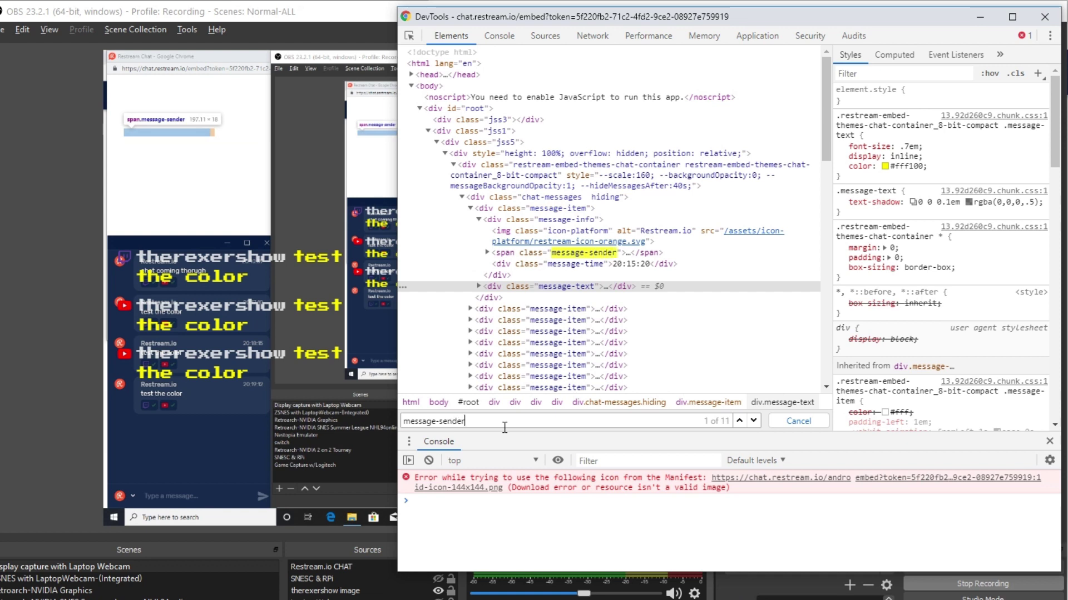
pyautogui.click(715, 252)
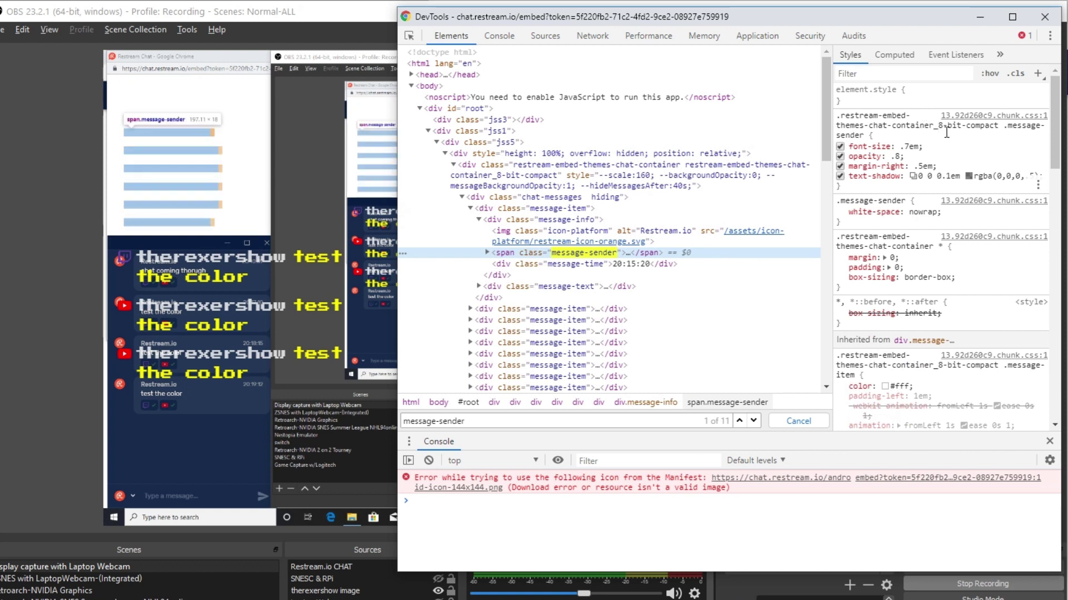
pyautogui.moveTo(1001, 128); pyautogui.dragTo(1037, 129)
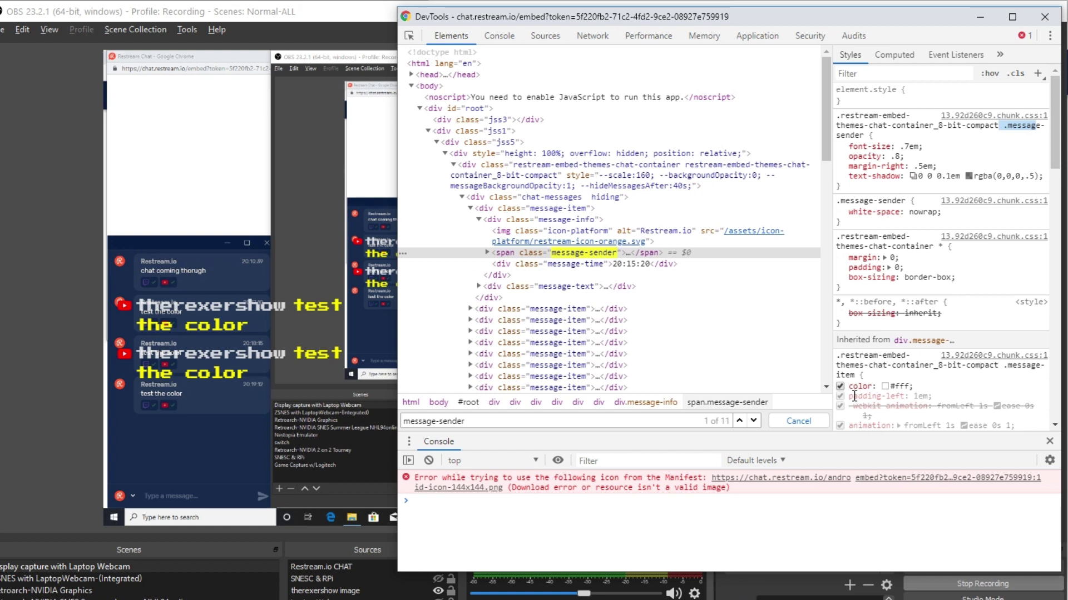
pyautogui.moveTo(850, 387); pyautogui.dragTo(902, 386)
pyautogui.hotkey('ctrl', 'c')
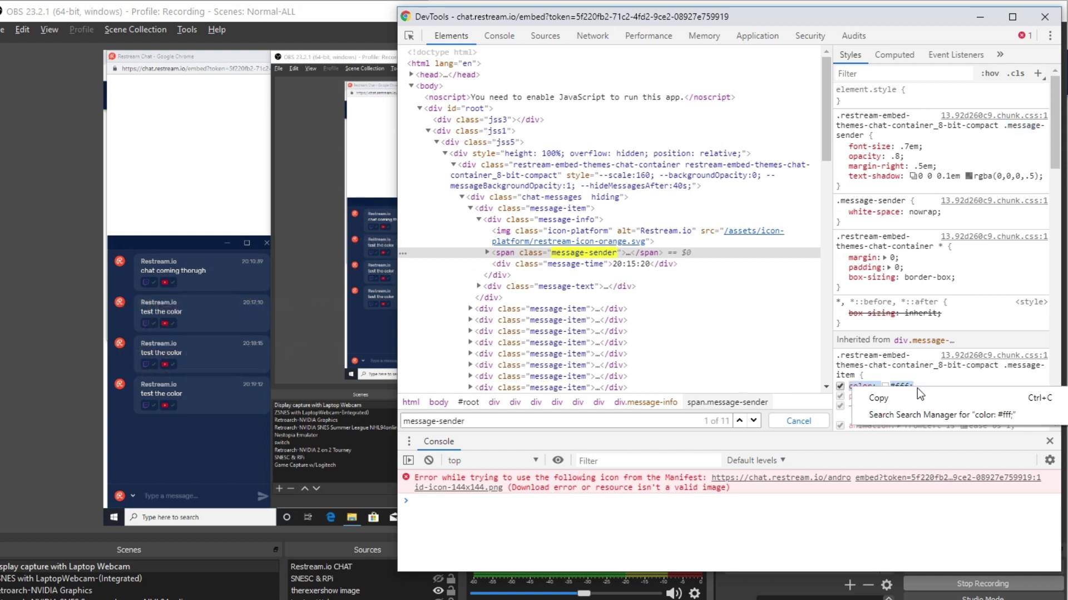
pyautogui.press('Escape')
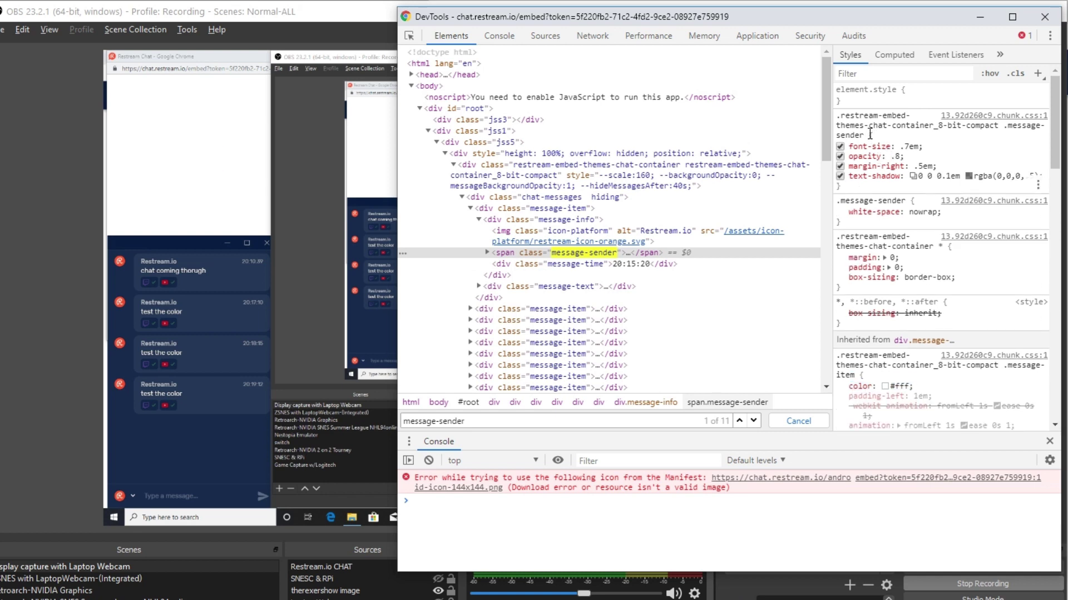
# - Add color: #fff !important to the .message-sender rule
pyautogui.click(871, 136)
pyautogui.hotkey('ctrl', 'v')
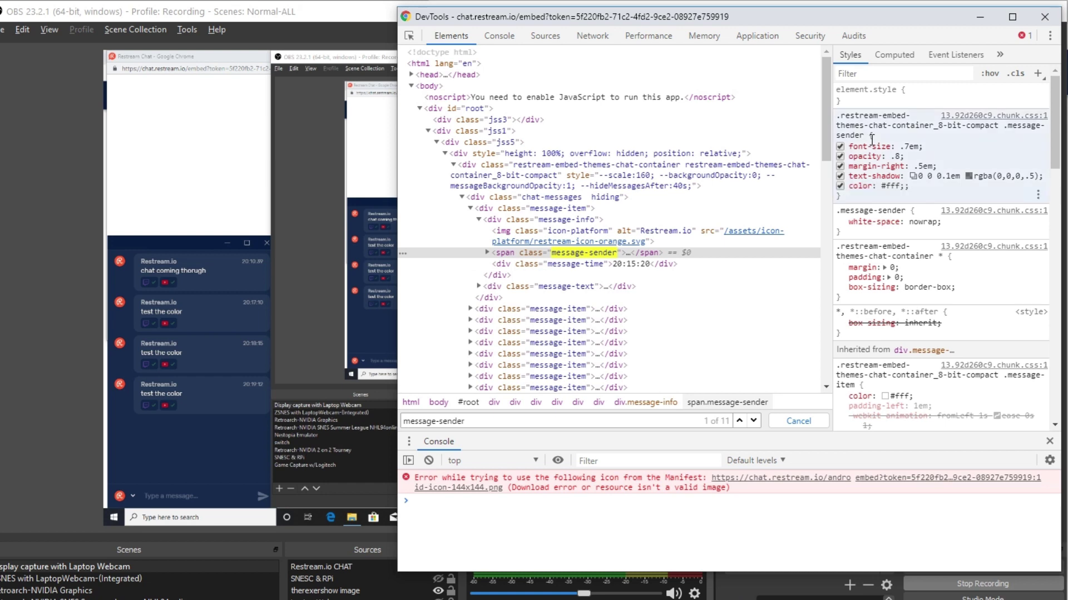
pyautogui.press('Return')
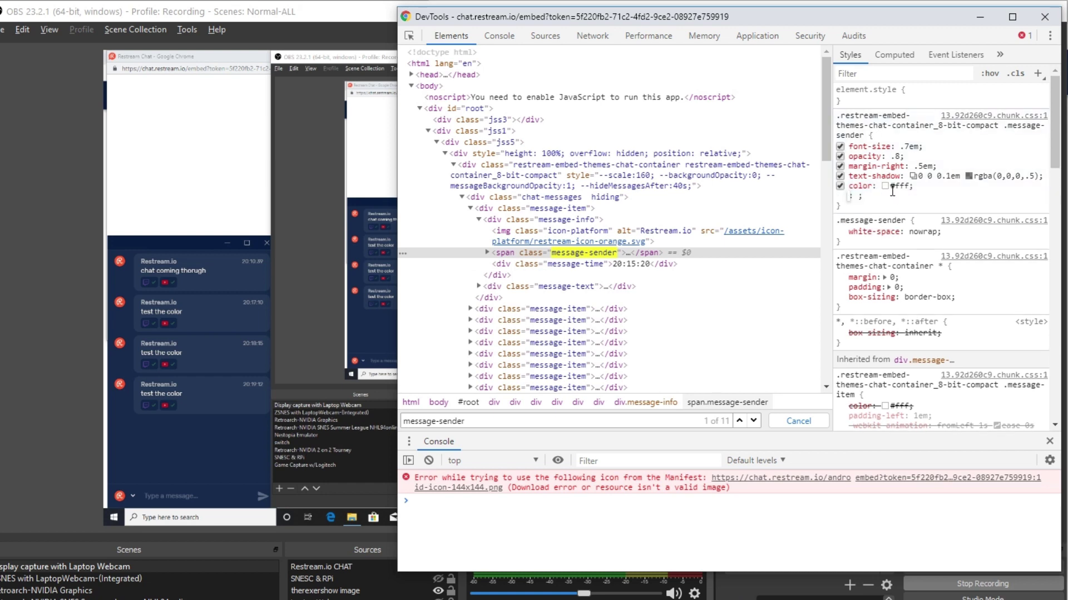
pyautogui.hotkey('shift', 'Tab')
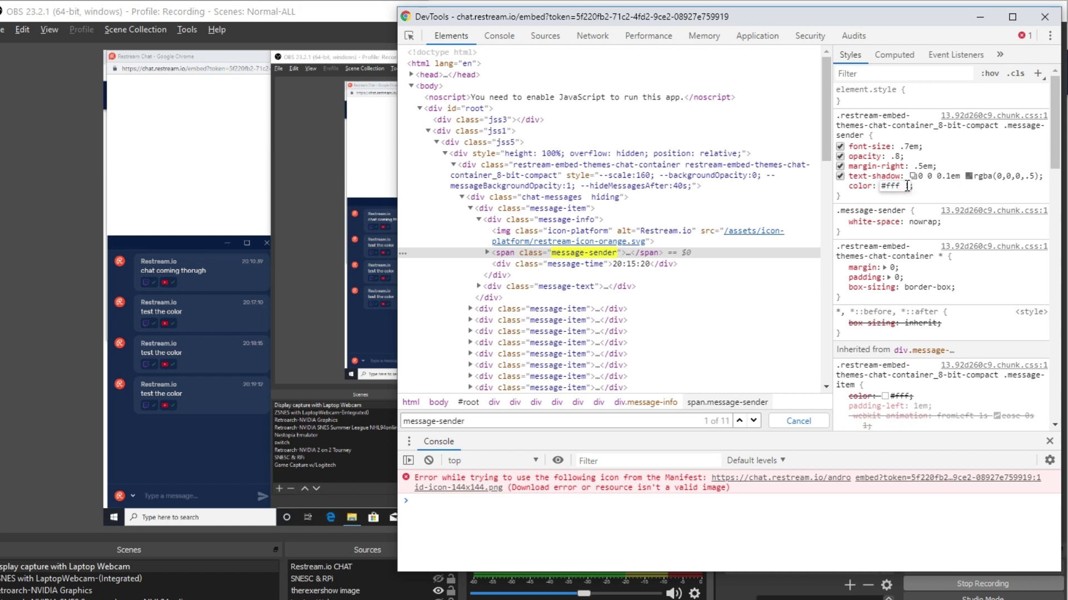
pyautogui.write('!important')
pyautogui.press('Return')
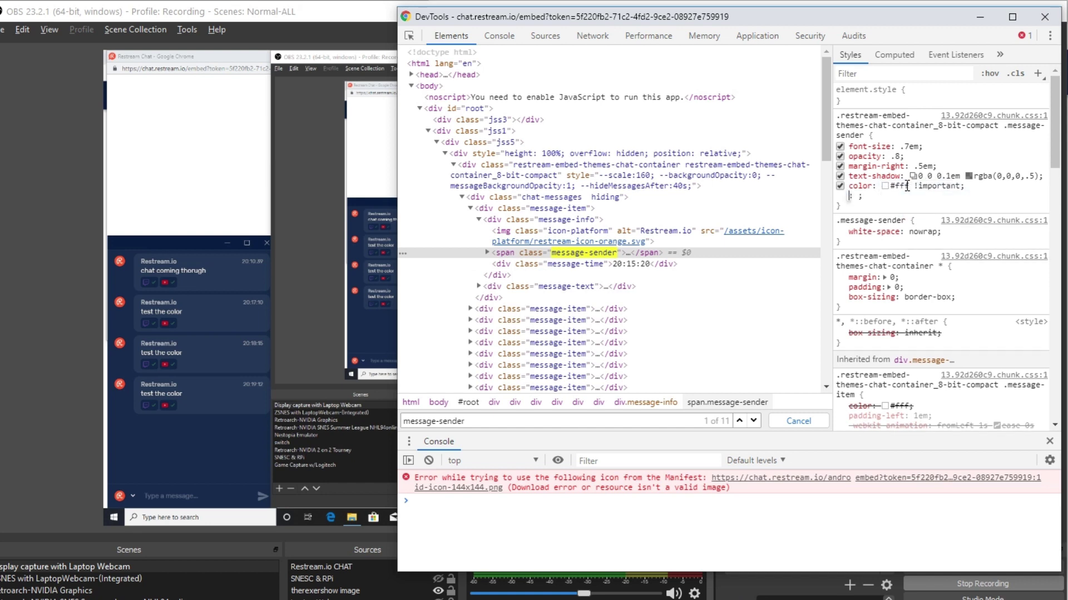
pyautogui.press('Tab')
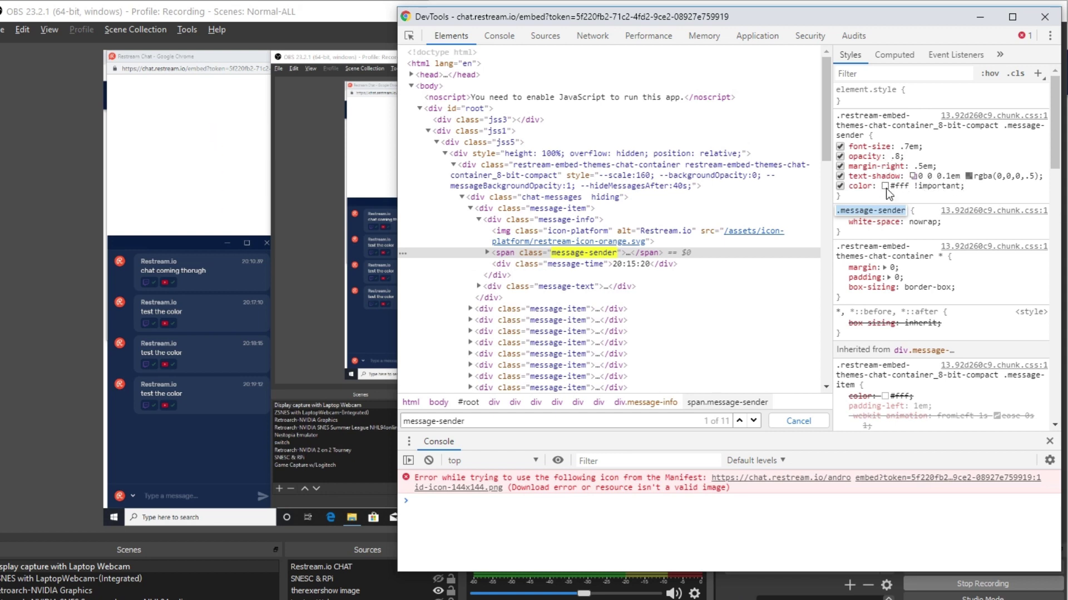
pyautogui.click(885, 186)
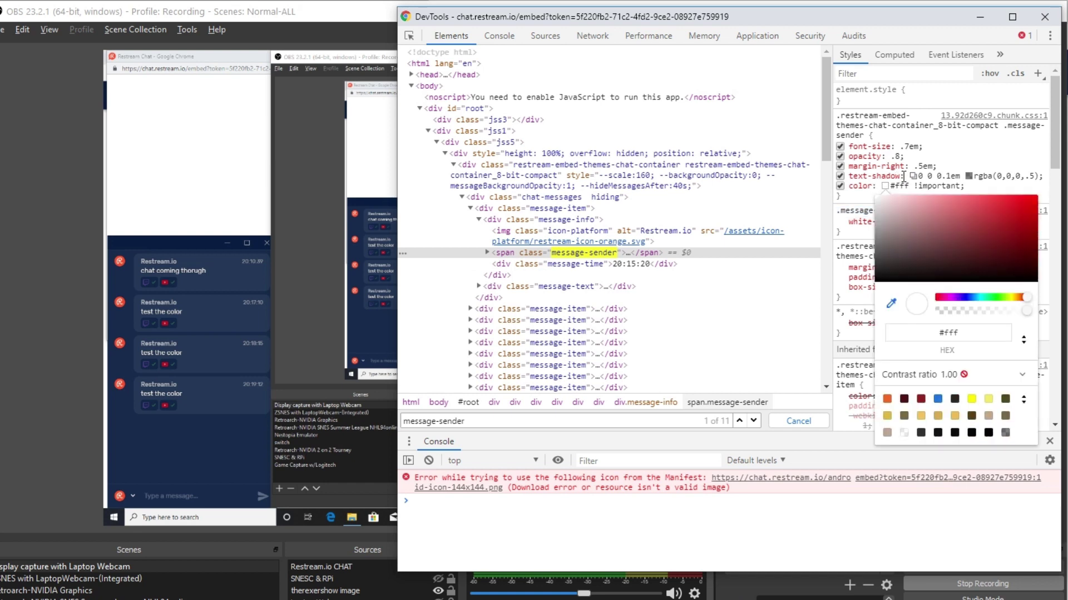
# - Change the sender colour to reddish #fb6b6b in the colour picker
pyautogui.click(893, 199)
pyautogui.moveTo(893, 199)
pyautogui.mouseDown()
pyautogui.moveTo(937, 217)
pyautogui.moveTo(980, 206)
pyautogui.moveTo(968, 197)
pyautogui.mouseUp()
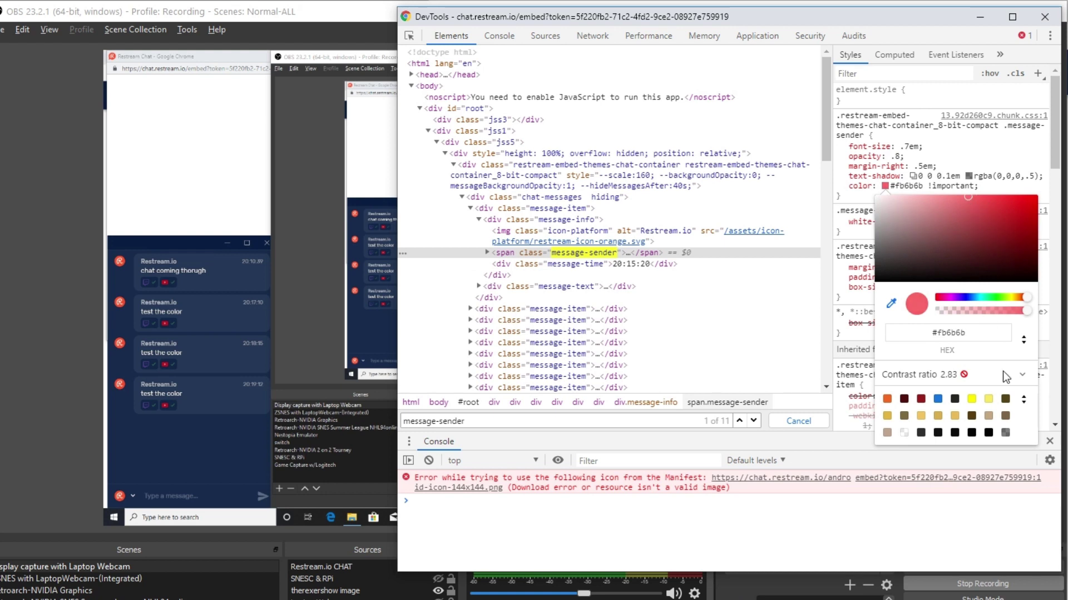
pyautogui.press('Escape')
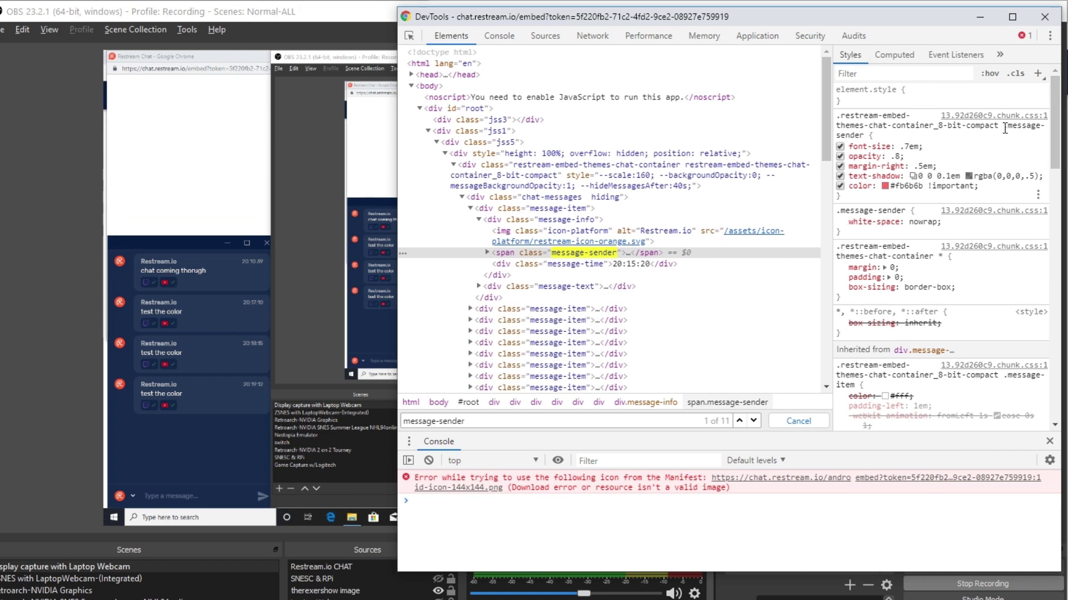
# - Copy the whole .message-sender rule text
pyautogui.moveTo(1004, 127); pyautogui.dragTo(1009, 213)
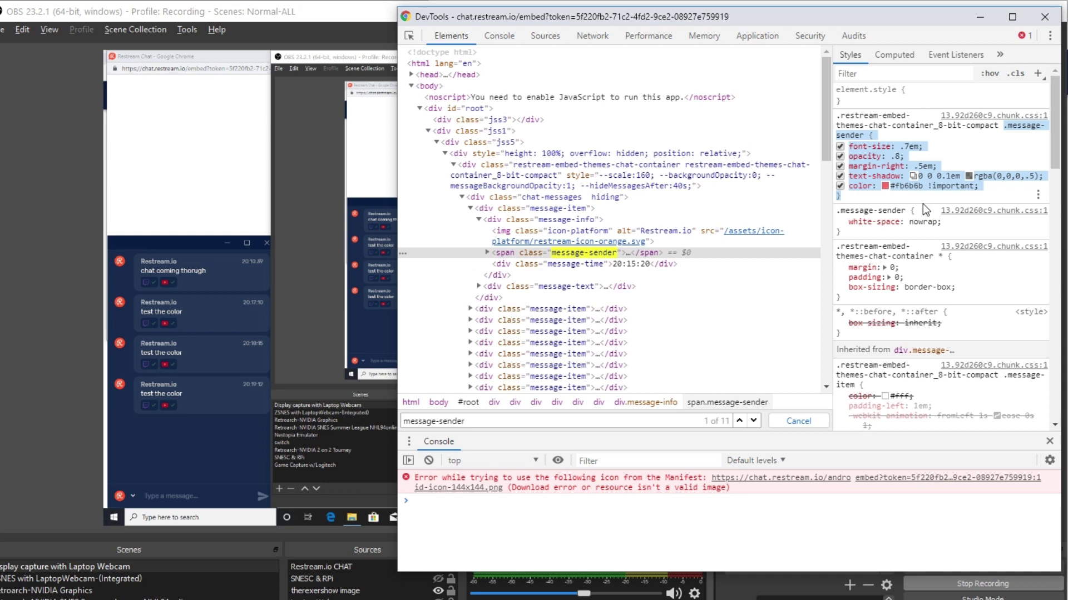
pyautogui.rightClick(869, 150)
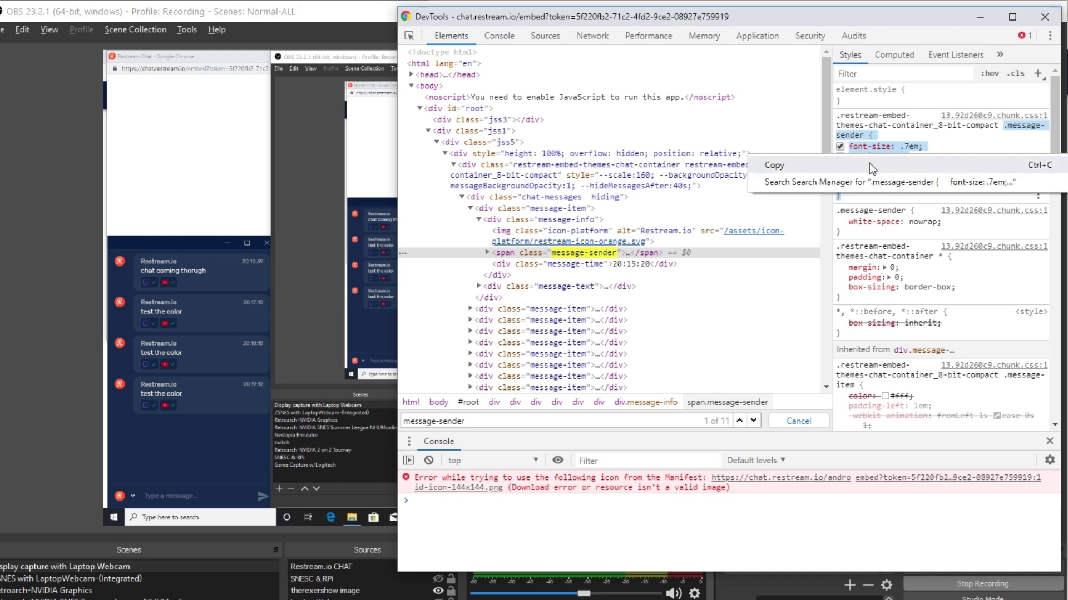
pyautogui.click(871, 164)
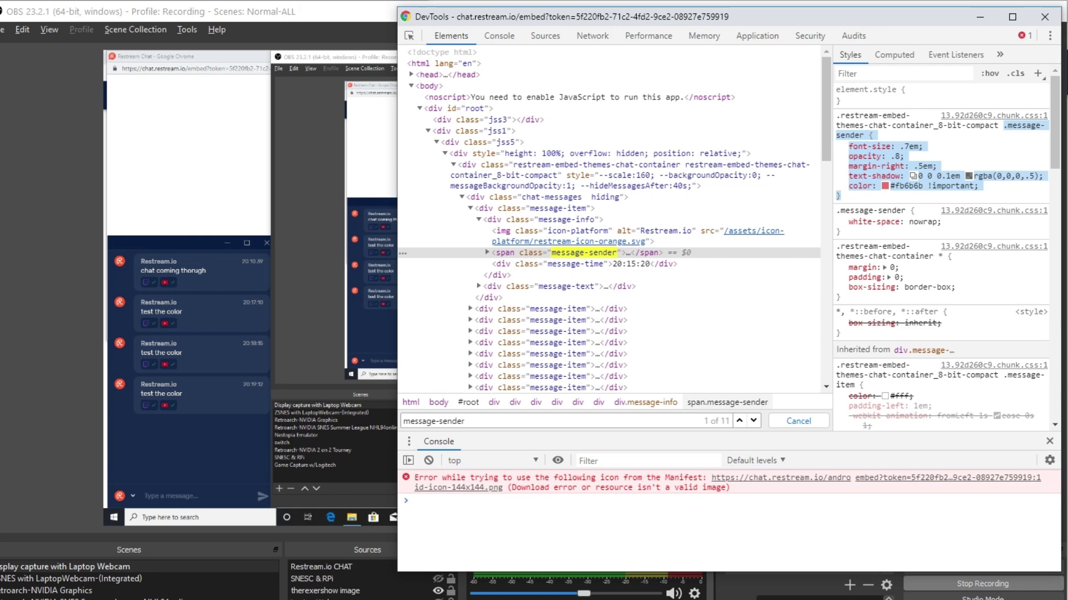
# - Trim the Restream.io CHAT custom CSS .message-sender rule to only color: #fb6b6b !important and apply
pyautogui.doubleClick(339, 569)
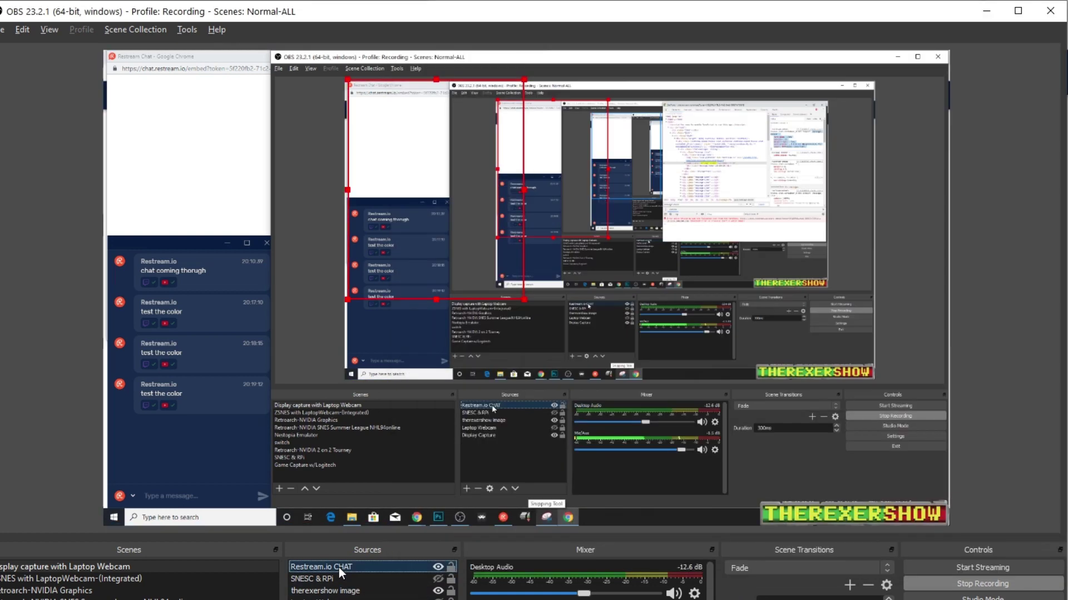
pyautogui.scroll(-1, 317, 547)
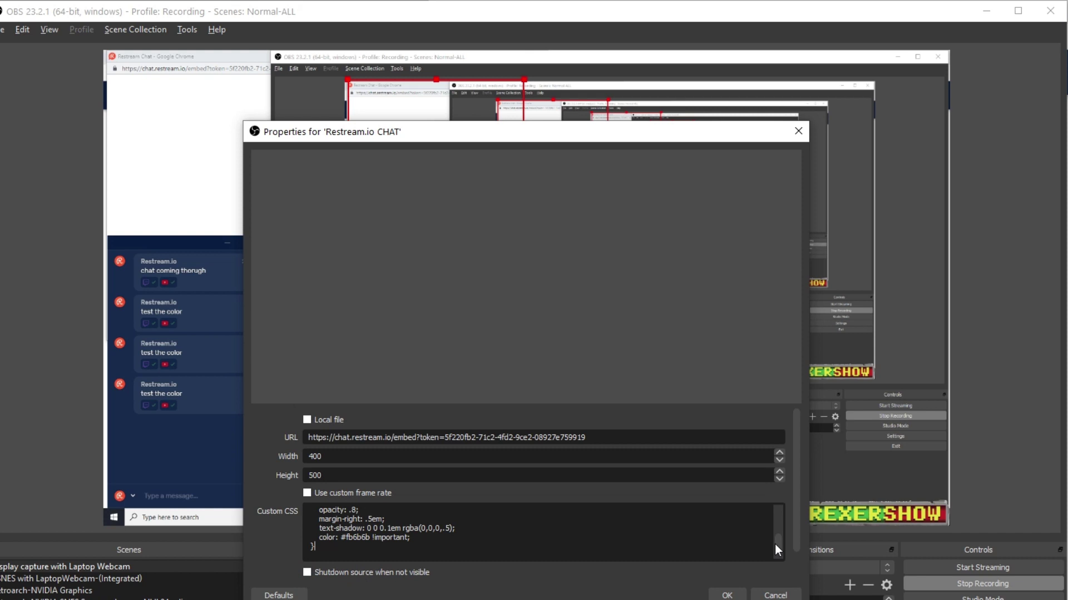
pyautogui.scroll(1, 776, 542)
pyautogui.scroll(1, 775, 543)
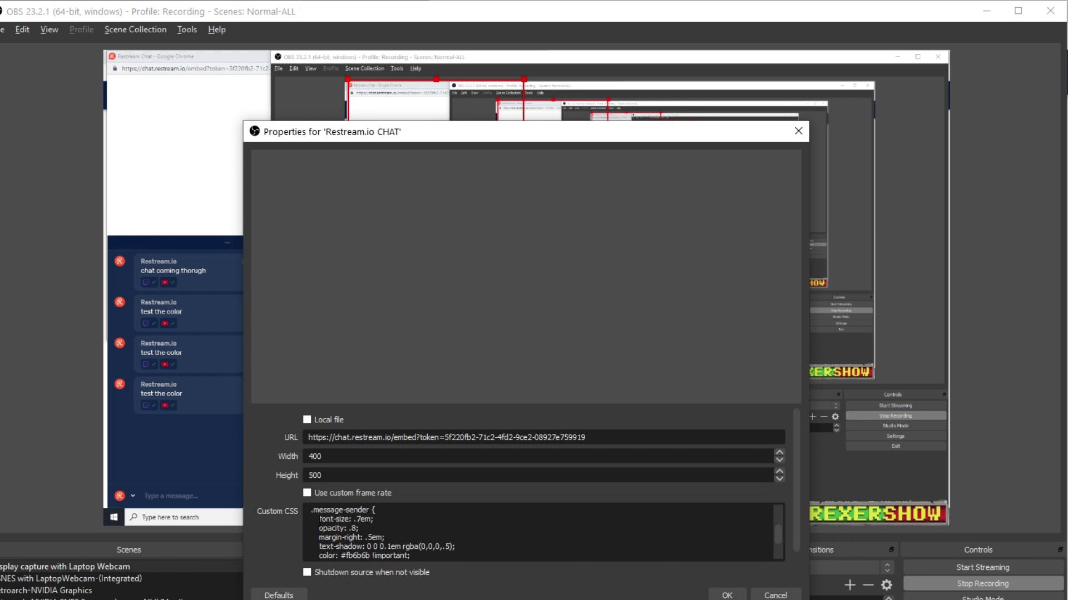
pyautogui.moveTo(320, 519); pyautogui.dragTo(455, 547)
pyautogui.press('BackSpace')
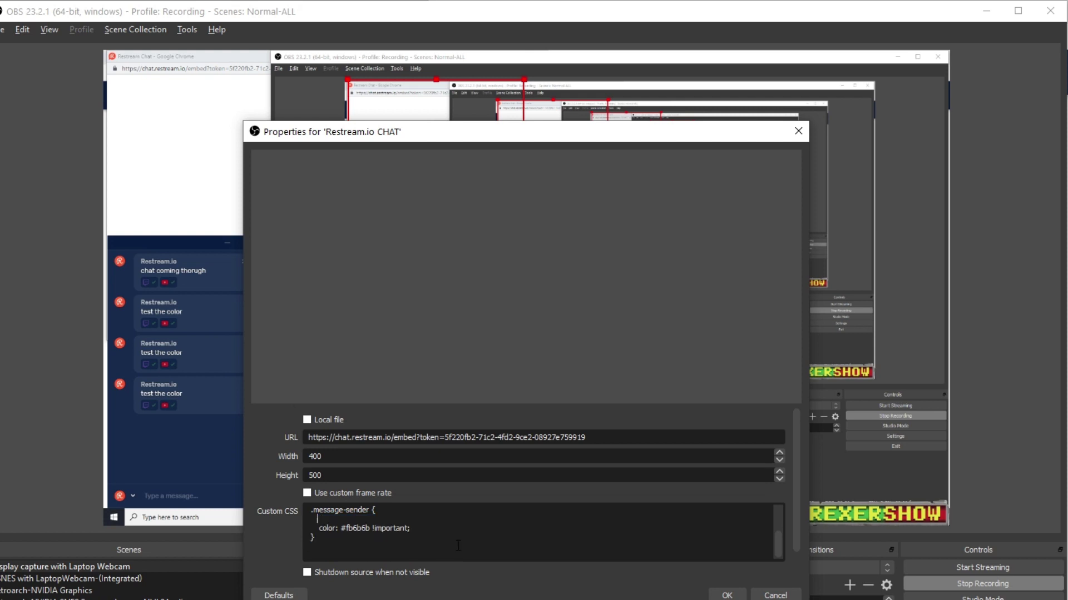
pyautogui.press('BackSpace')
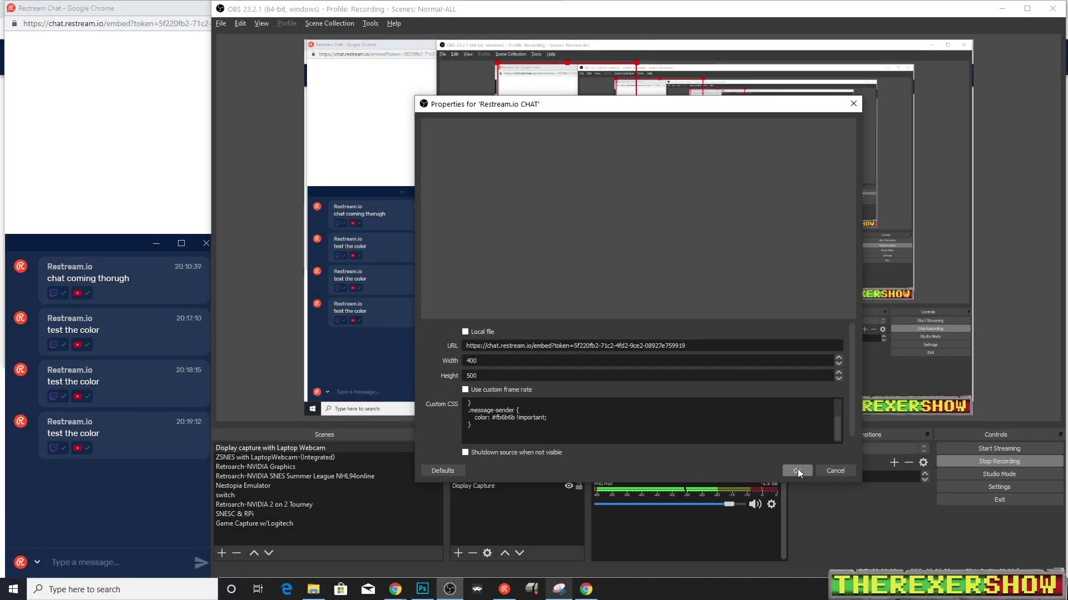
pyautogui.click(727, 596)
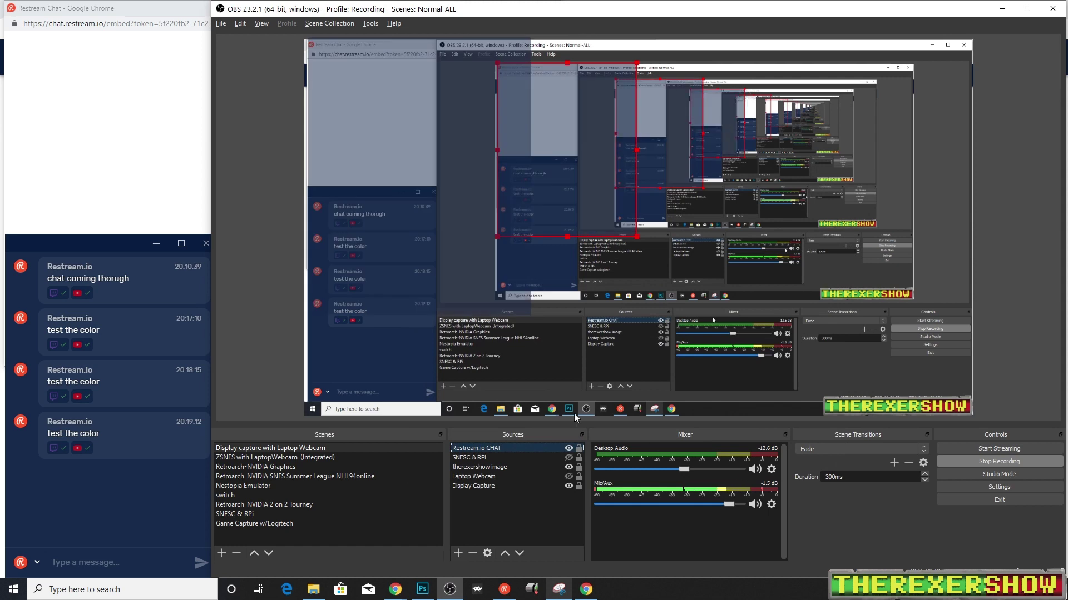
# - Show the SNESC & RPi football scene and send 'test the sender color' from Restream Chat
pyautogui.click(569, 458)
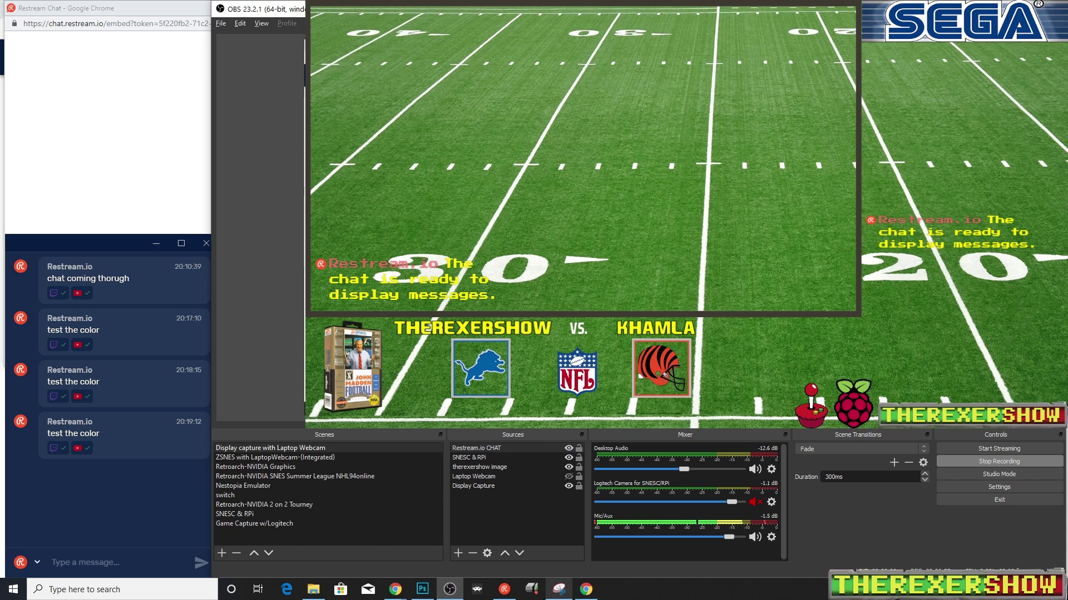
pyautogui.click(503, 590)
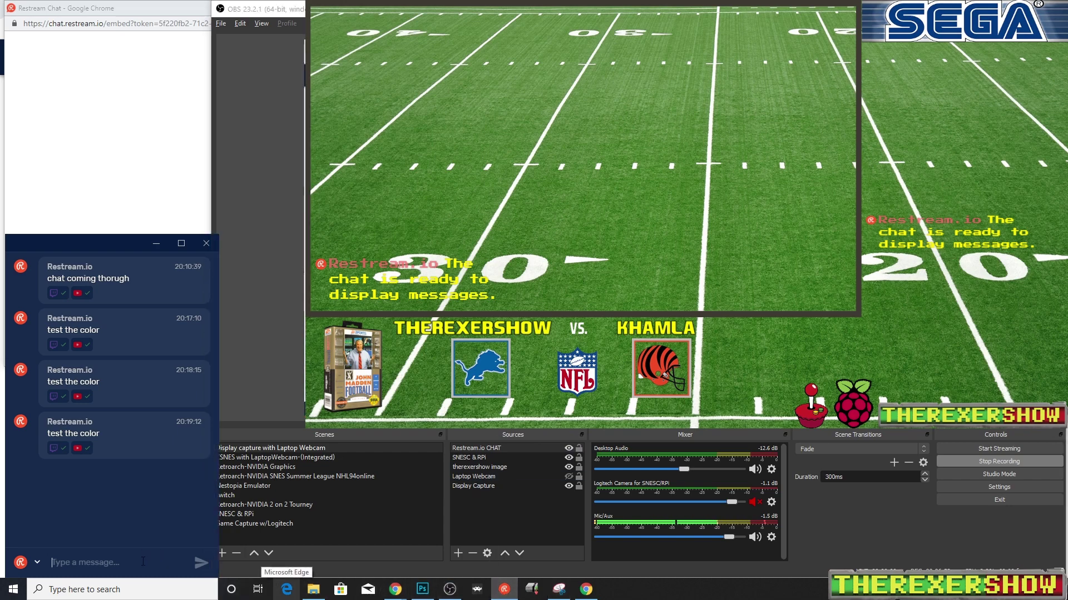
pyautogui.write('test the sende')
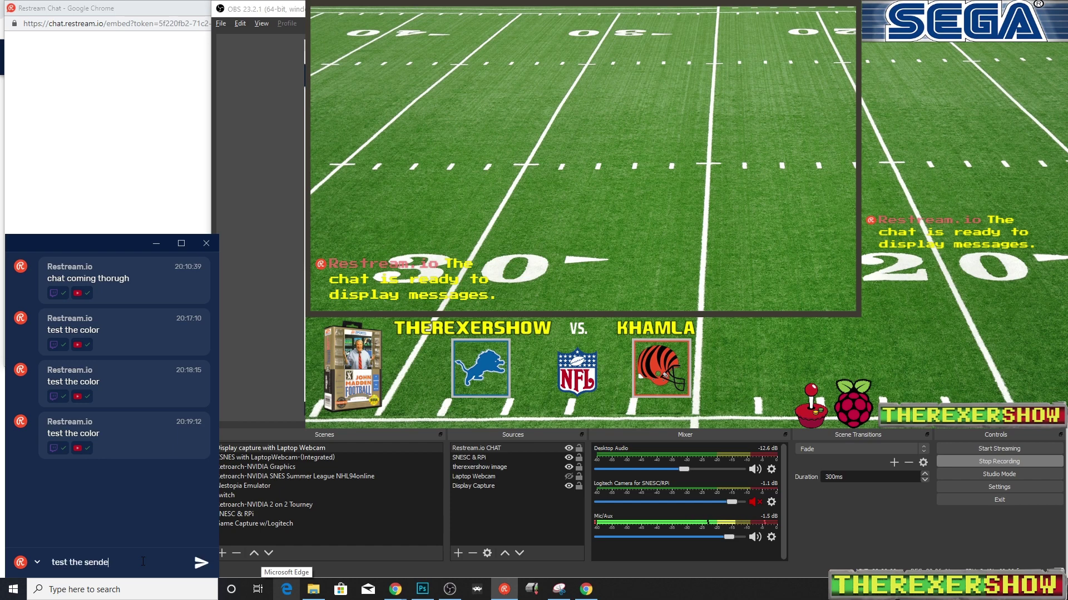
pyautogui.write('r color')
pyautogui.press('Return')
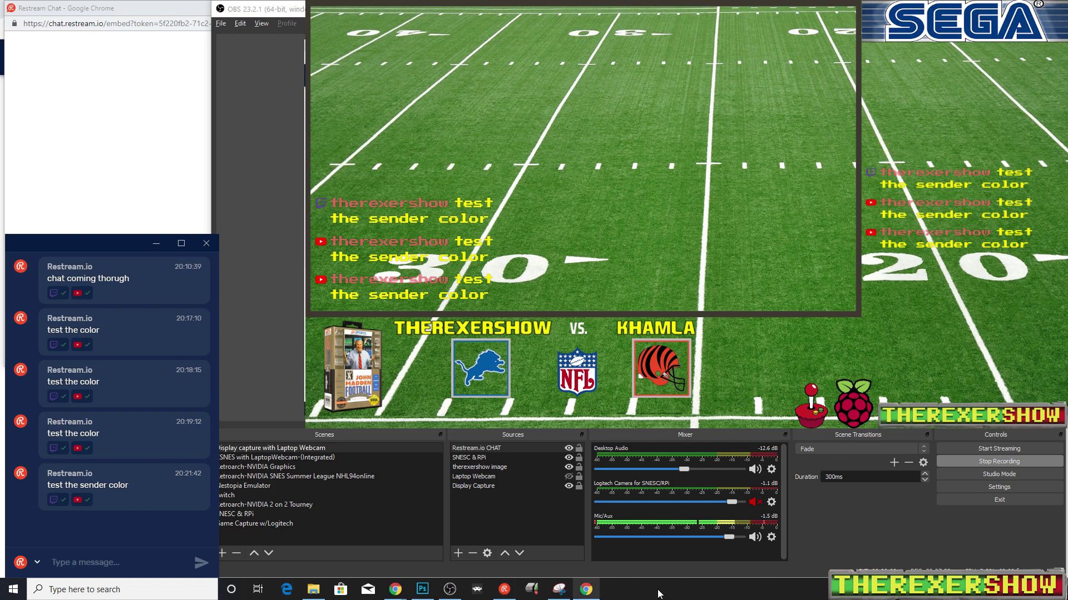
pyautogui.rightClick(658, 594)
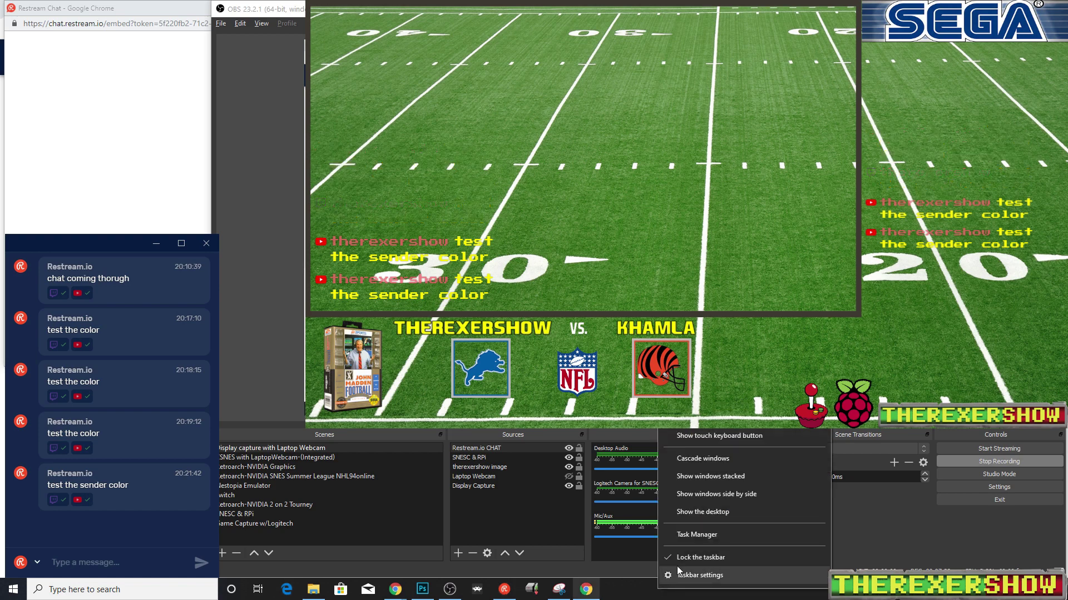
# - Copy the .message-text black text-shadow stroke rule from the strokeCSS tab in Notepad++
pyautogui.click(699, 516)
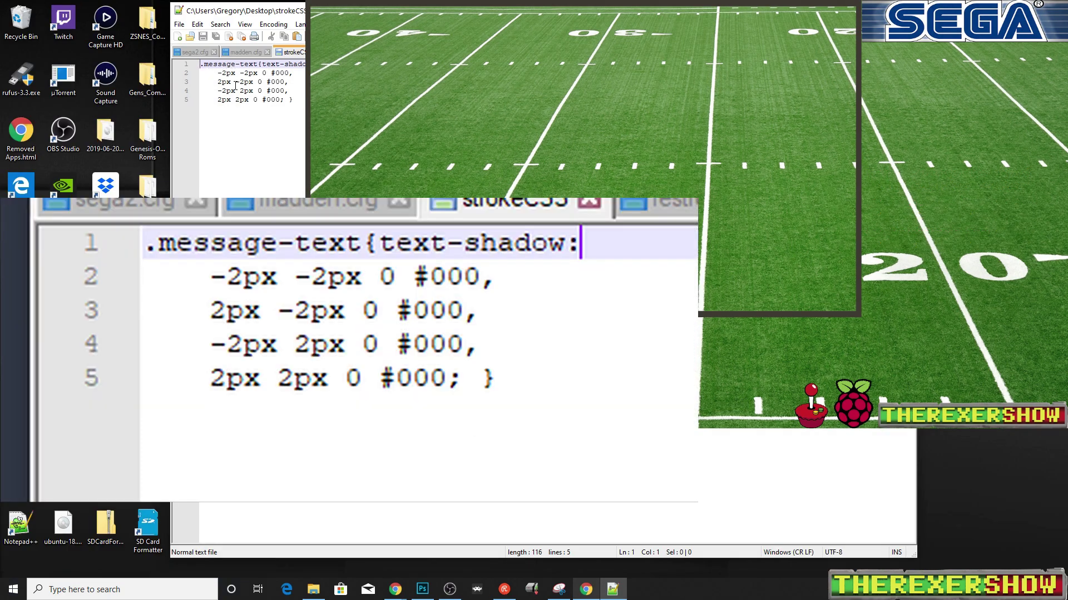
pyautogui.moveTo(201, 65); pyautogui.dragTo(255, 107)
pyautogui.rightClick(244, 86)
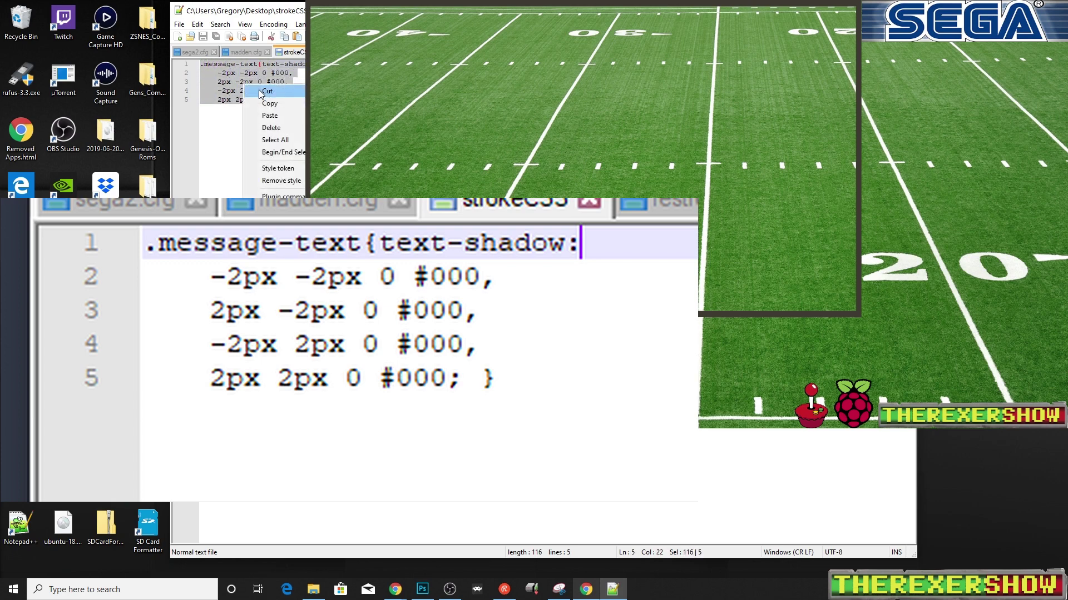
pyautogui.click(270, 104)
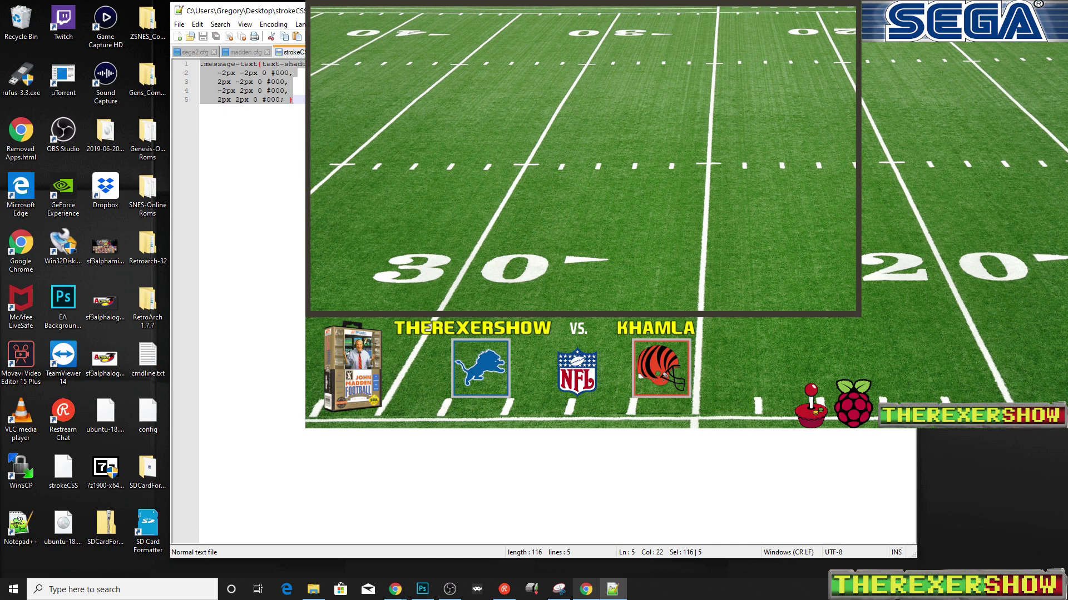
pyautogui.click(450, 591)
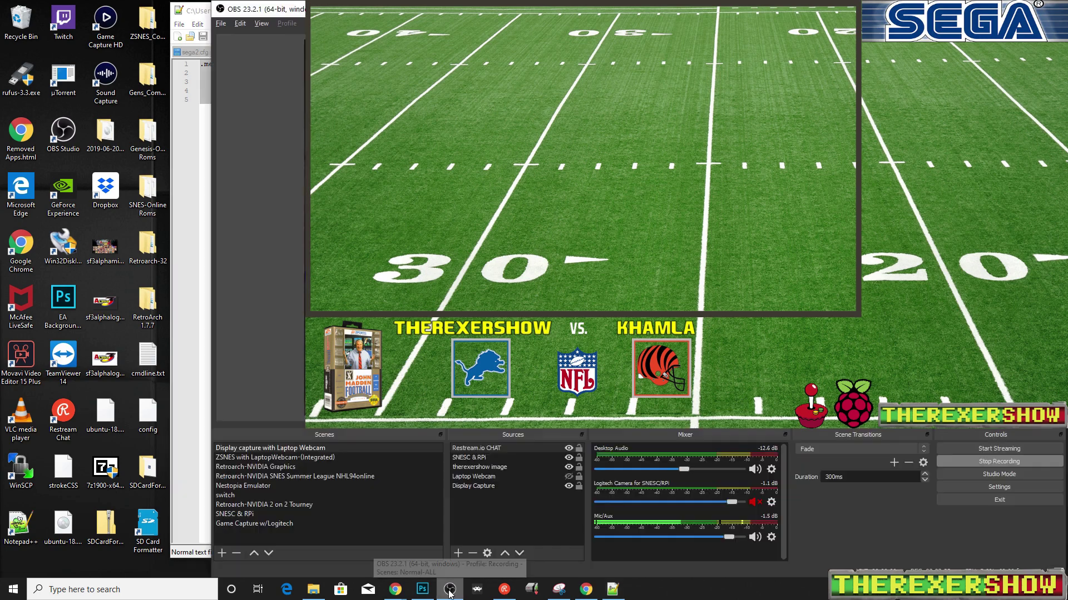
# - Paste the .message-text stroke rule below the existing Restream.io CHAT custom CSS and apply
pyautogui.doubleClick(478, 453)
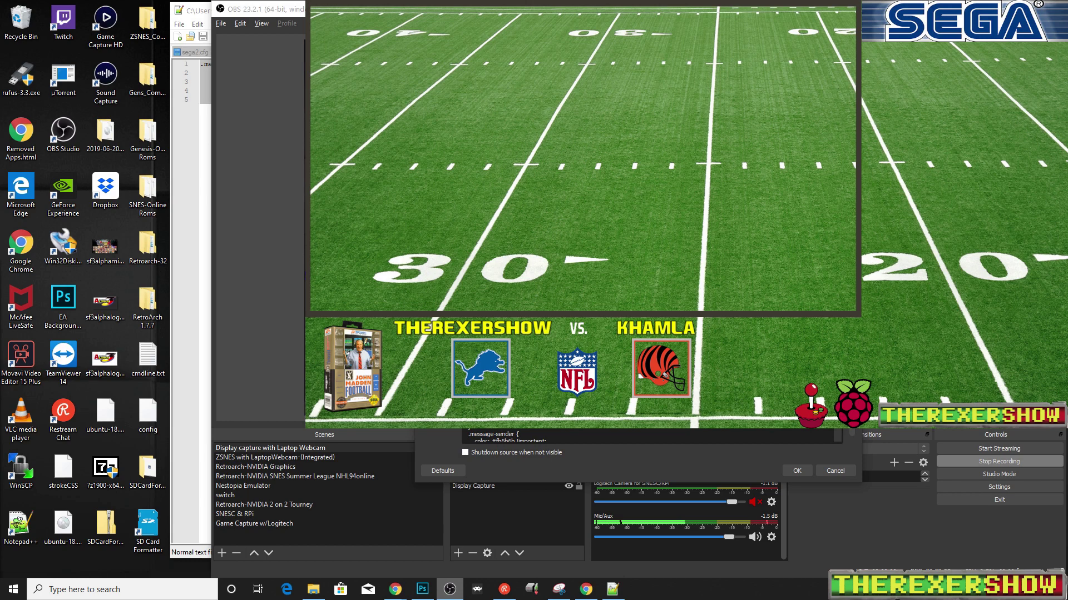
pyautogui.scroll(-3, 518, 436)
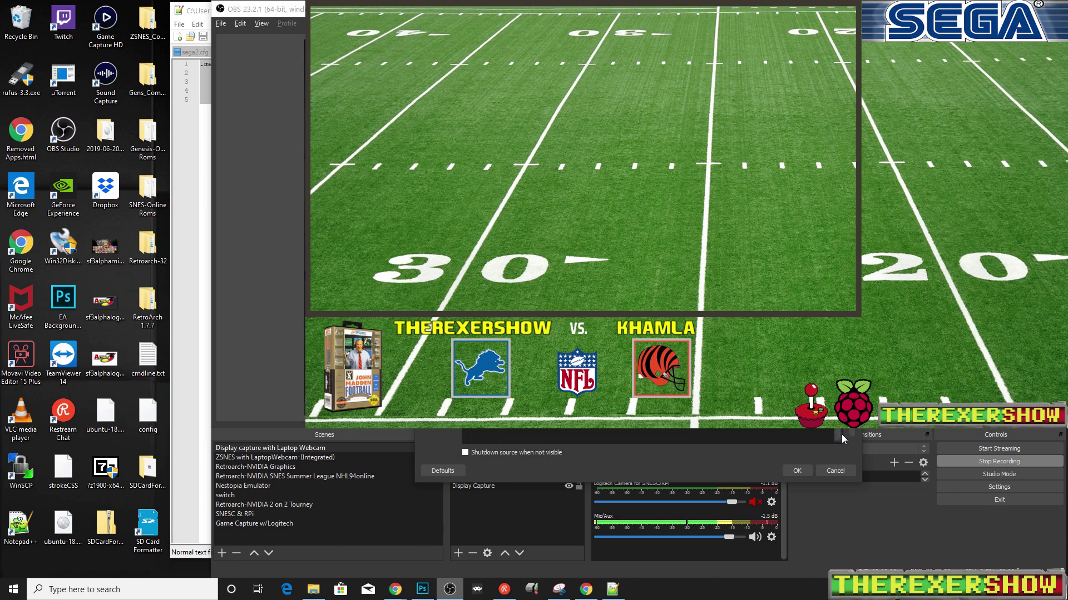
pyautogui.rightClick(470, 436)
pyautogui.click(495, 497)
pyautogui.click(795, 472)
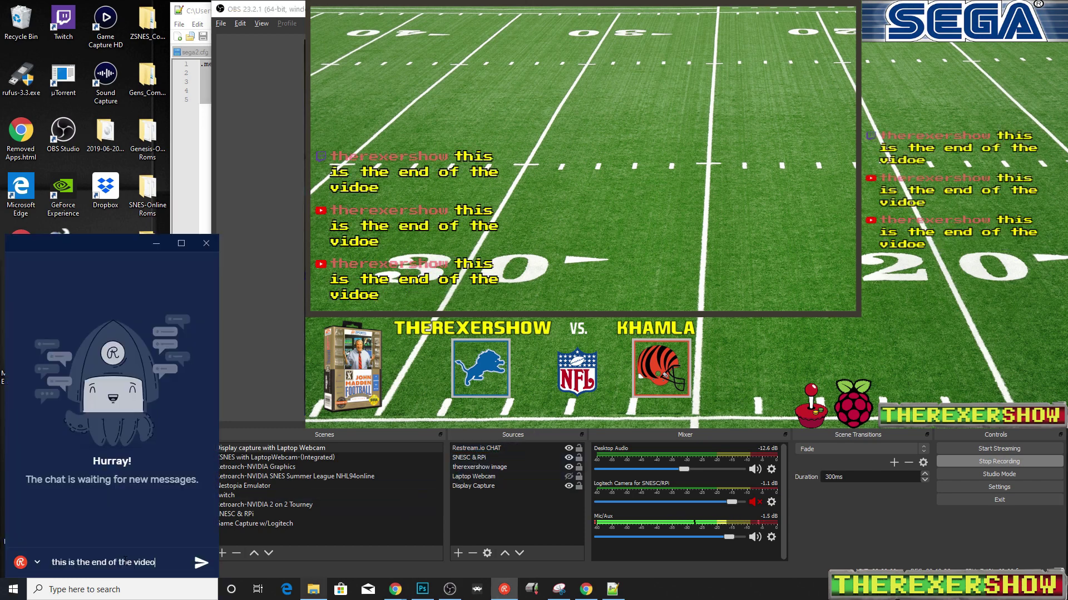
# - Send 'this is the end of the video' and 'PLEASE SUBSCRIBE' in Restream Chat
pyautogui.press('Return')
pyautogui.write('PLEASE S')
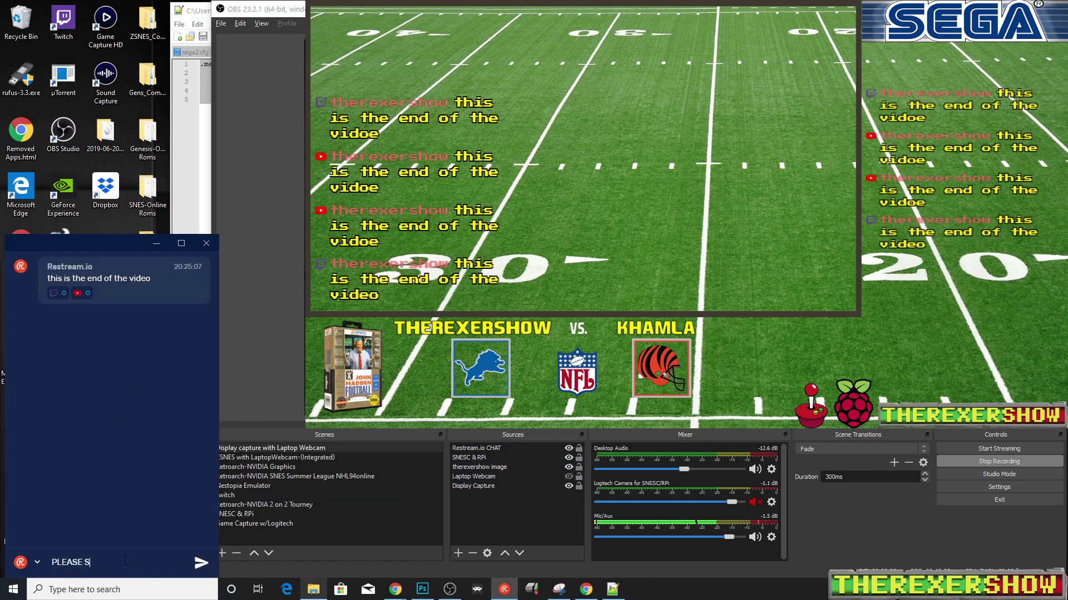
pyautogui.write('UBSCRIBE')
pyautogui.press('Return')
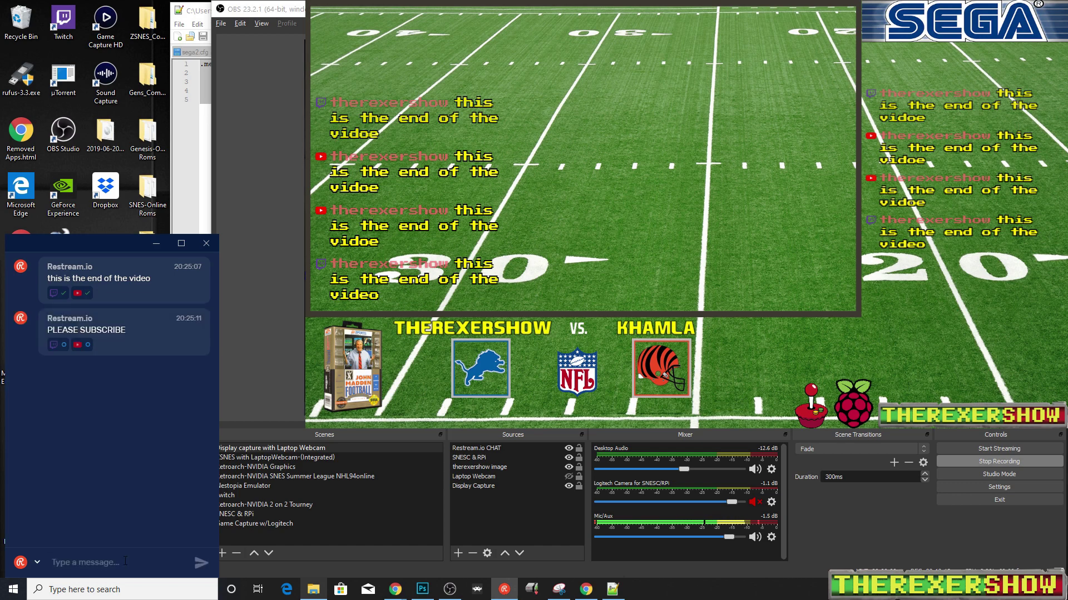